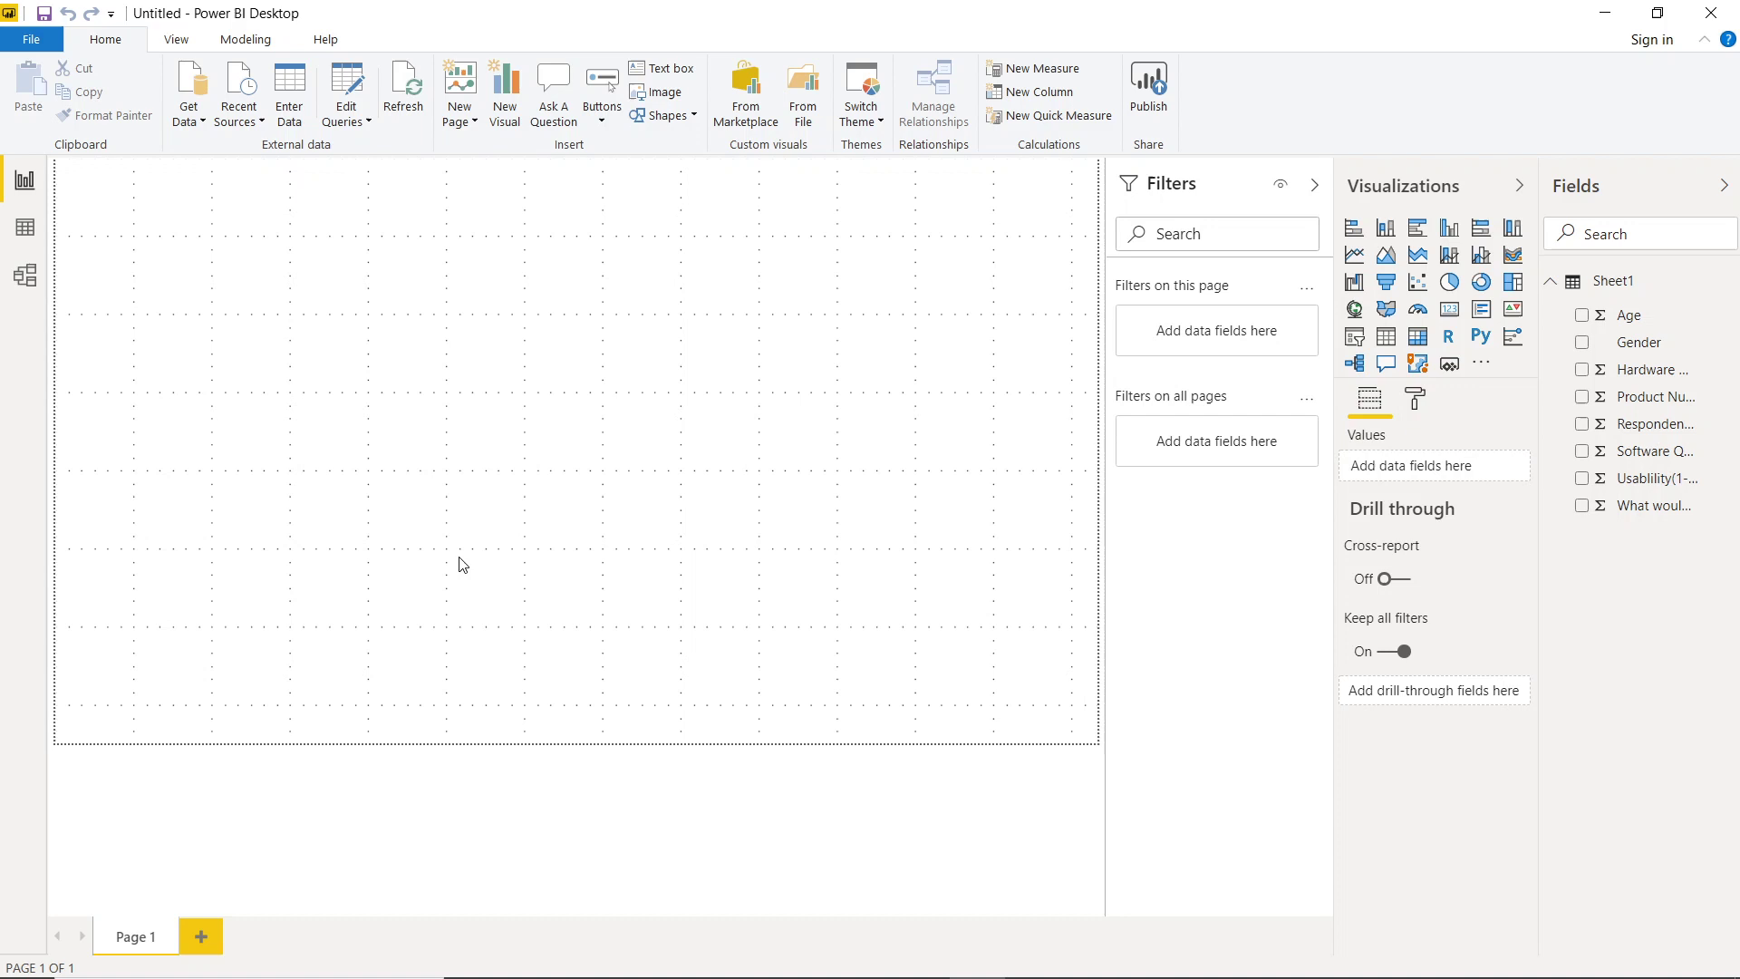
- Switch to Data view to inspect the 24 survey rows of Sheet1
{"action": "left_click", "coordinate": [26, 228]}
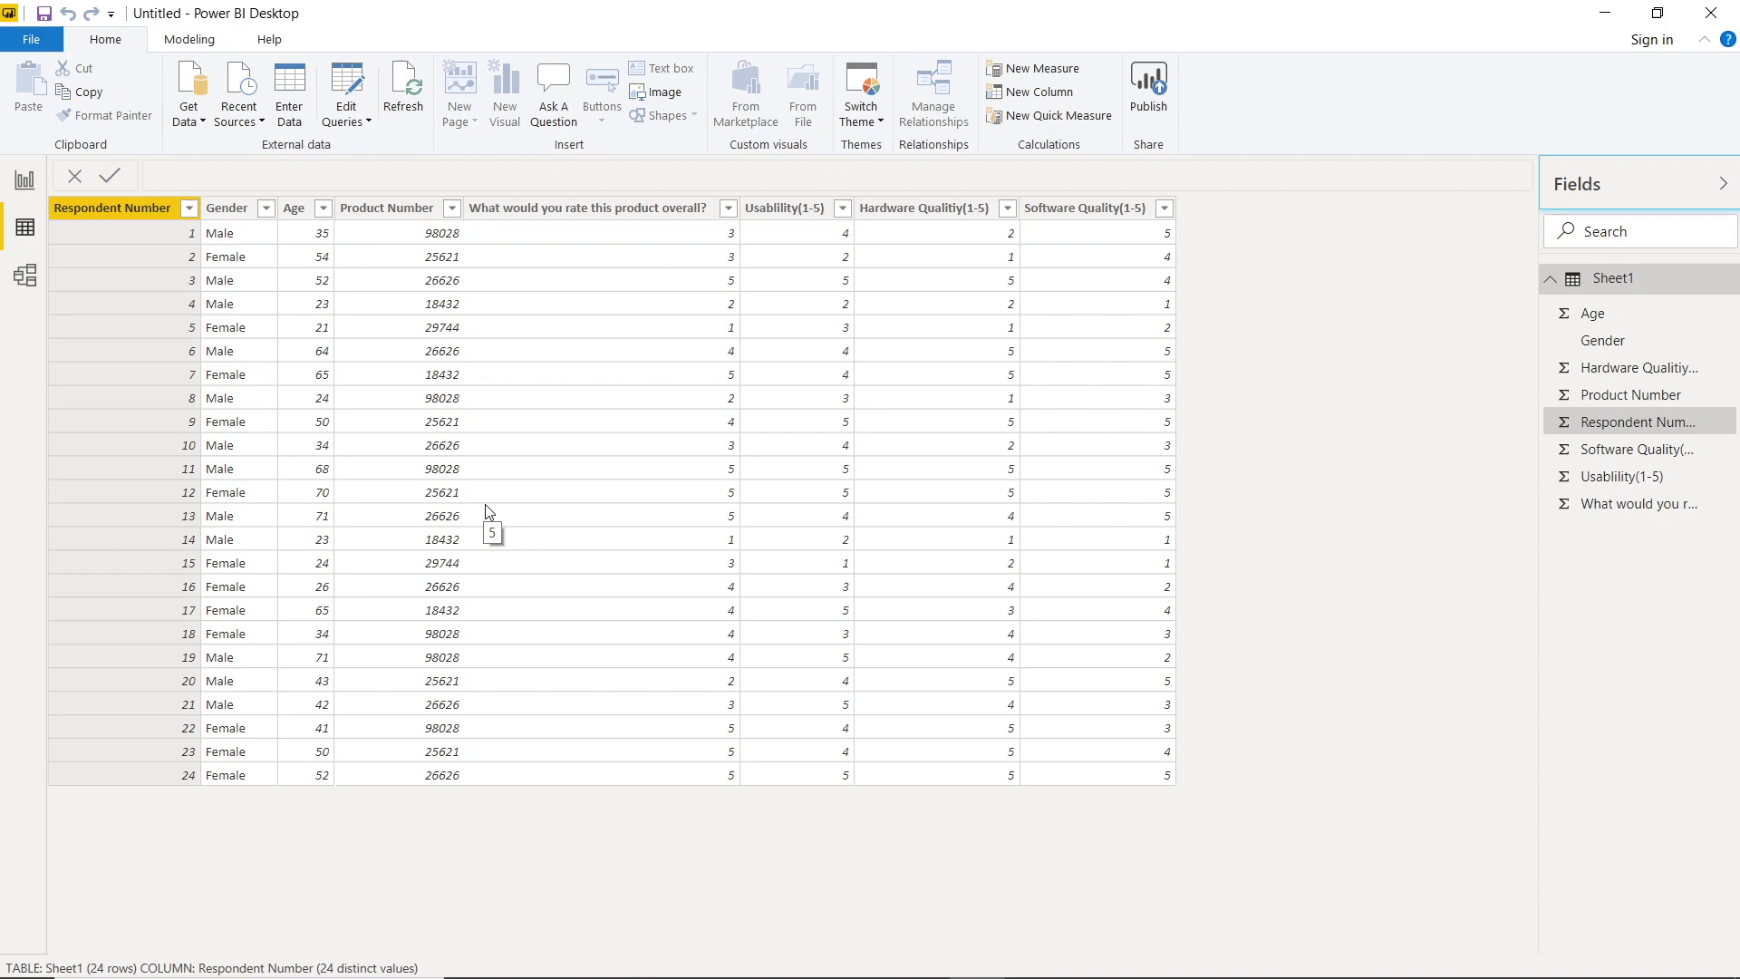
- In Power Query Editor, unpivot the four rating columns into attribute-value rows
{"action": "left_click", "coordinate": [360, 95]}
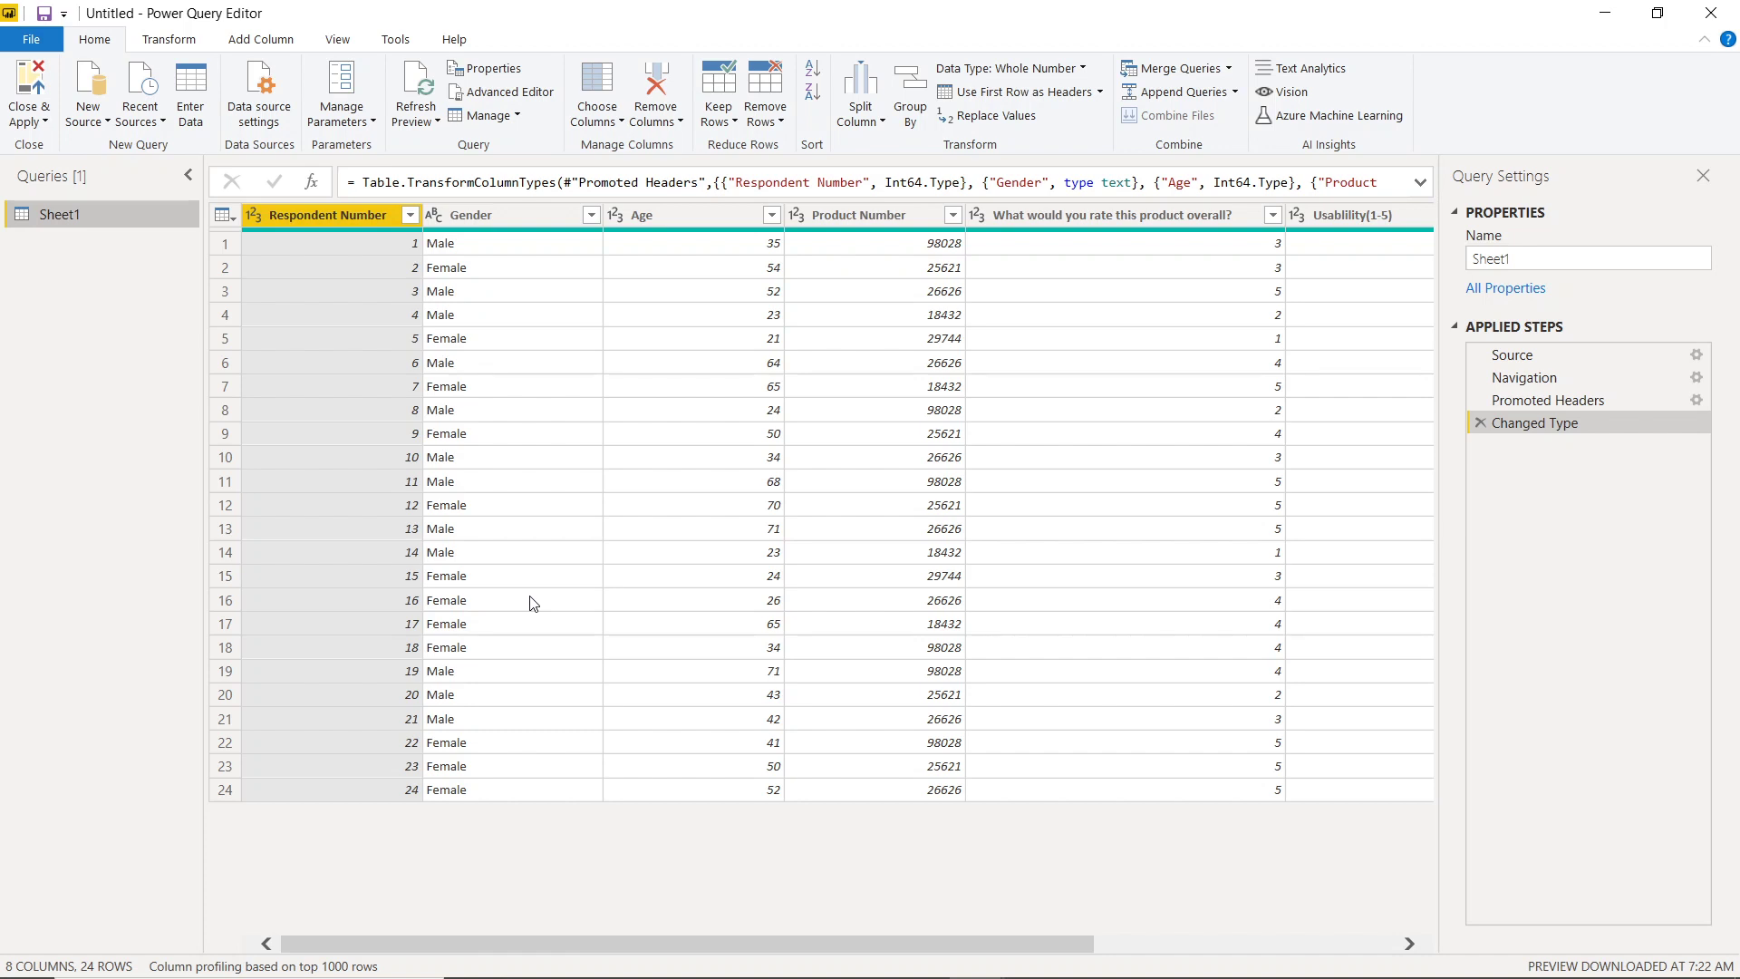
{"action": "left_click", "coordinate": [1082, 217]}
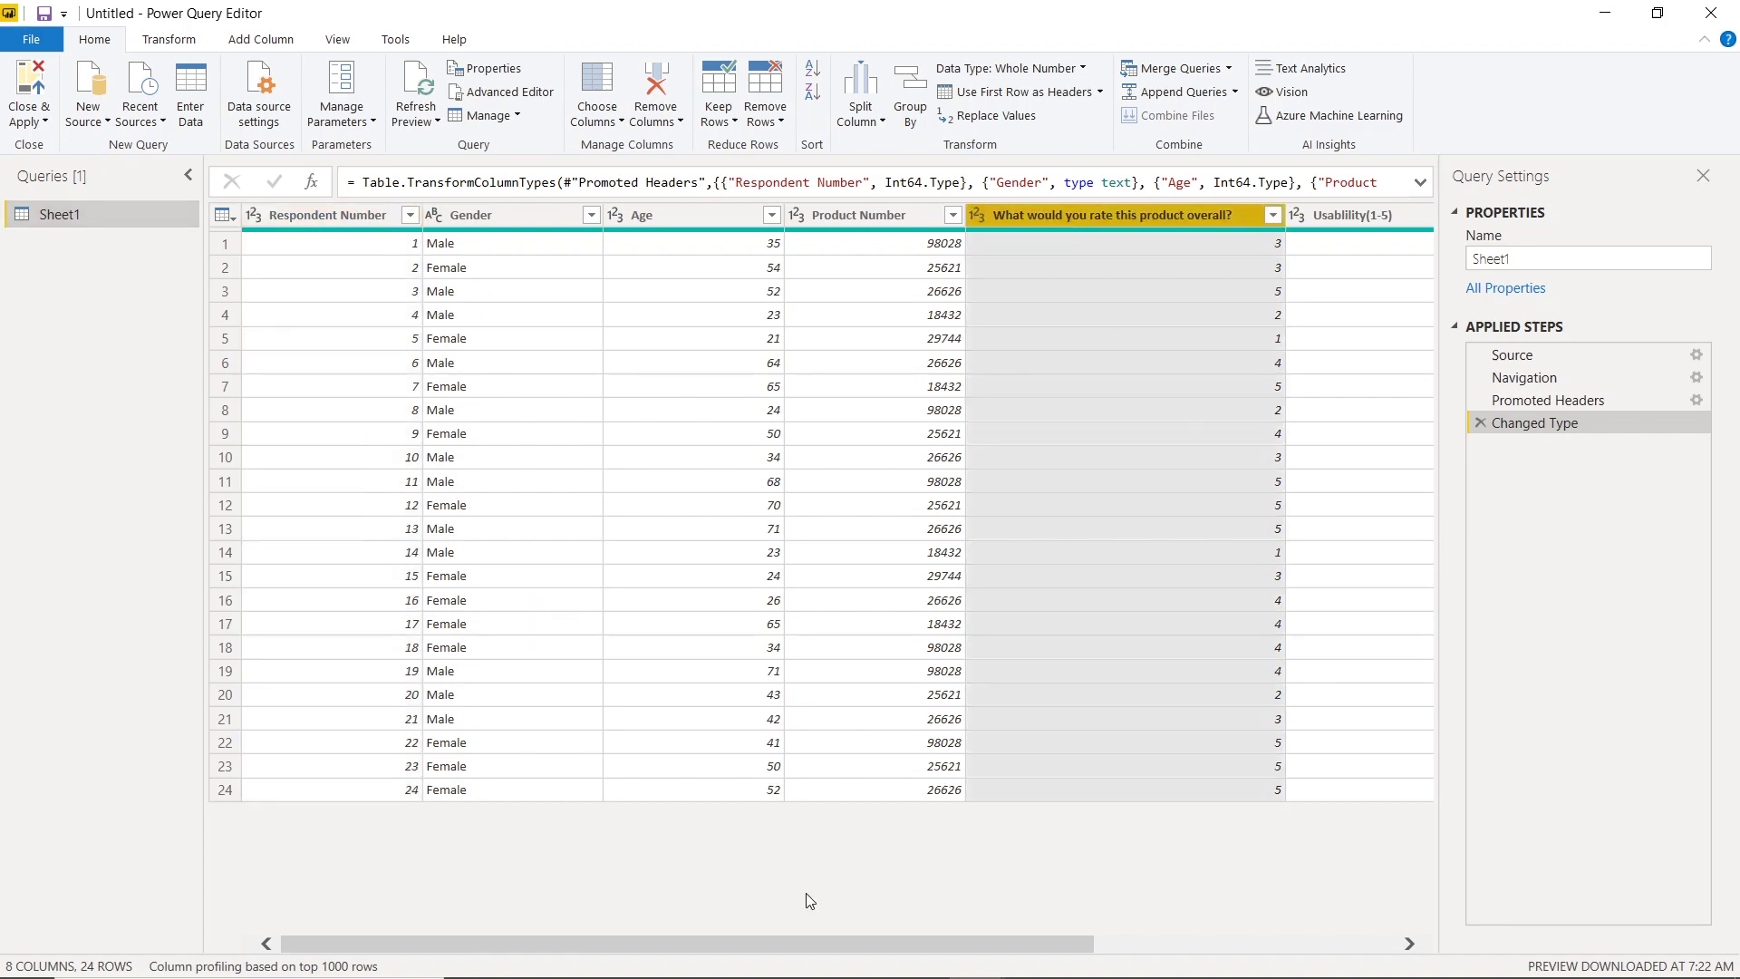
{"action": "left_click_drag", "start_coordinate": [839, 943], "coordinate": [1141, 944]}
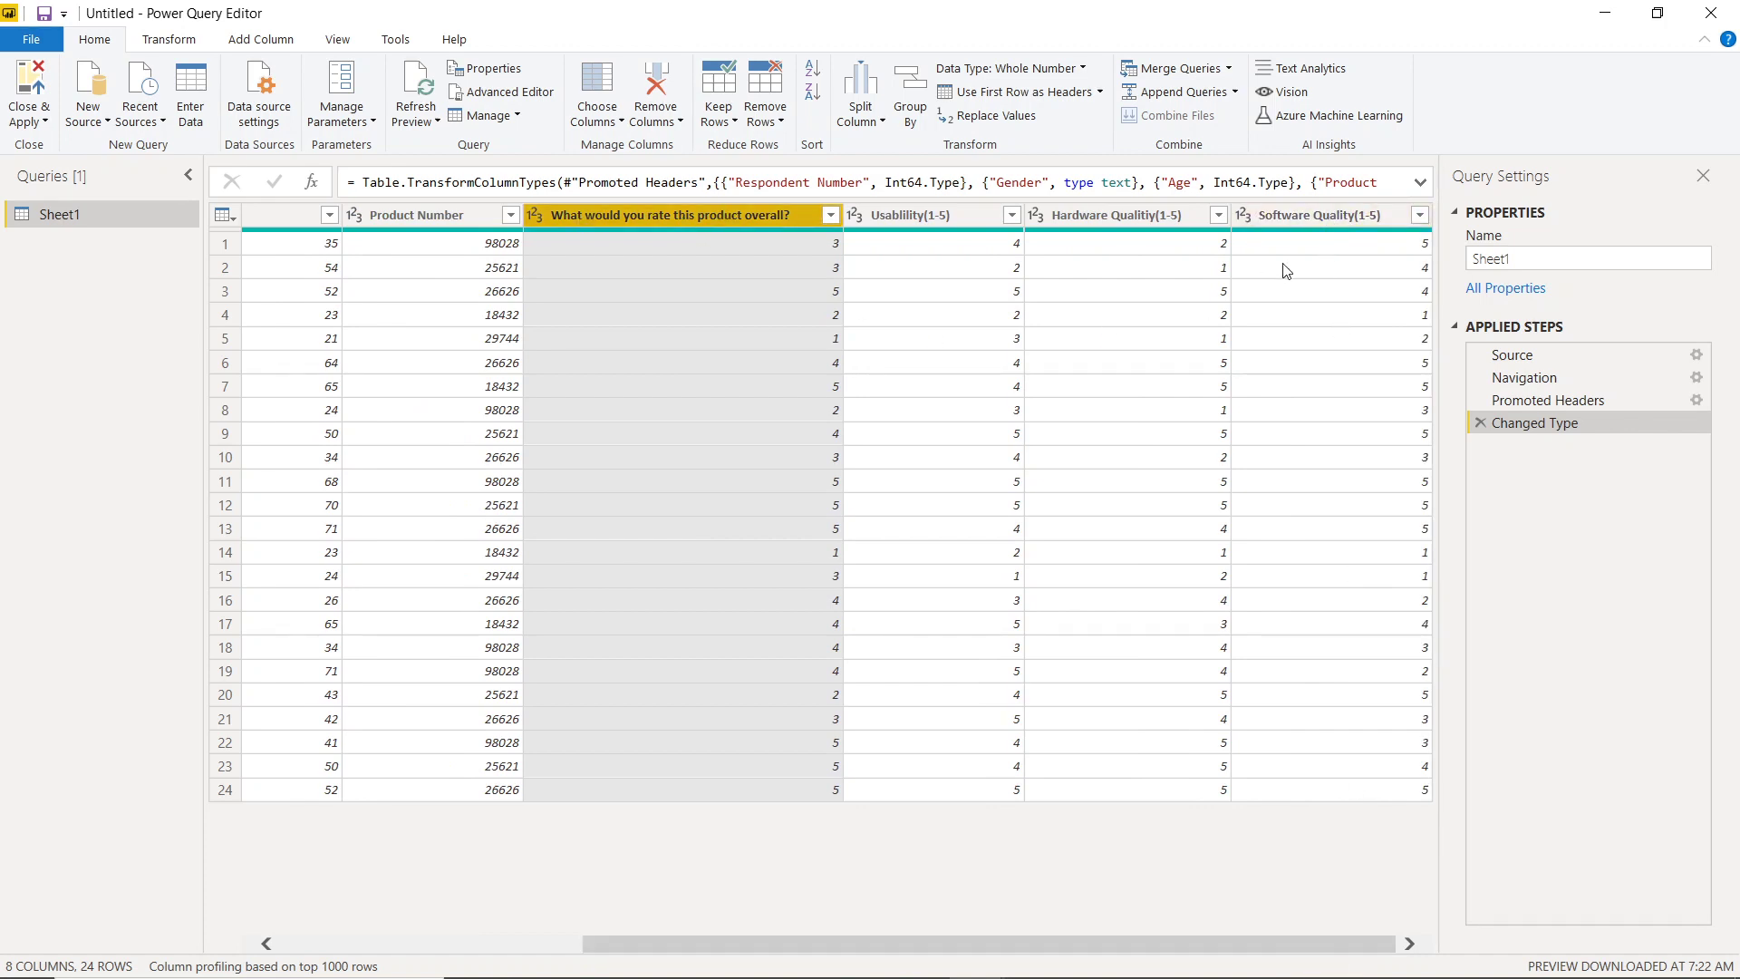
{"action": "left_click", "coordinate": [1337, 223], "text": "shift"}
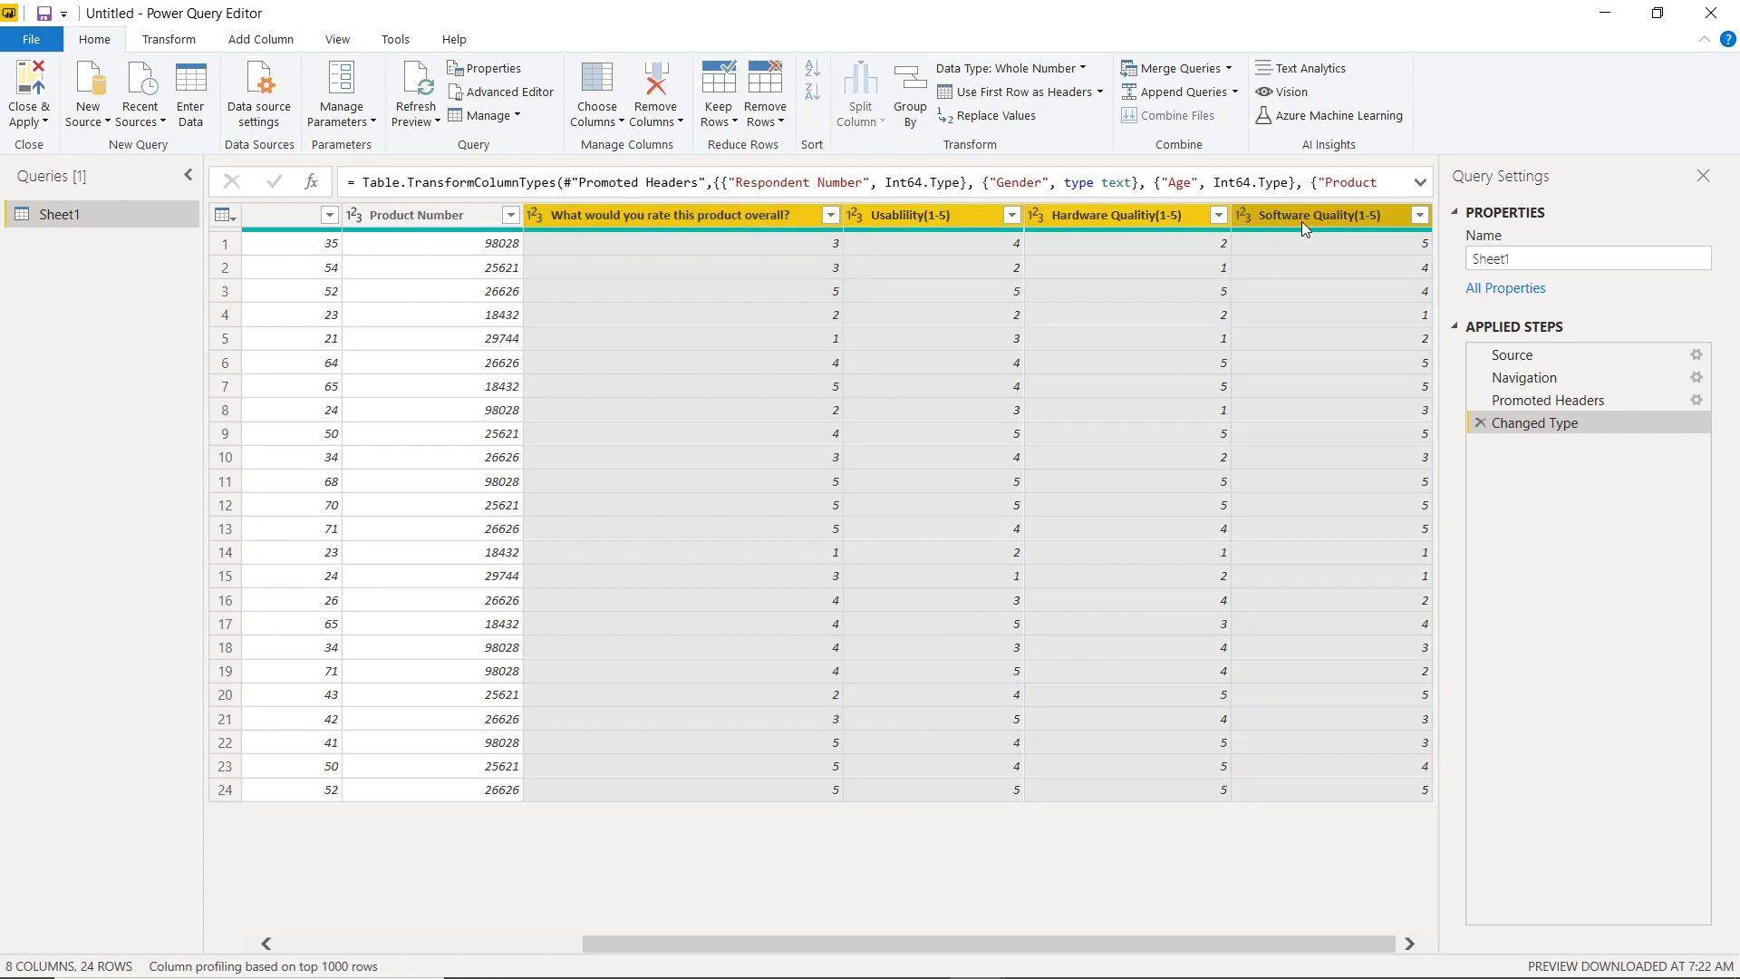
{"action": "left_click", "coordinate": [168, 41]}
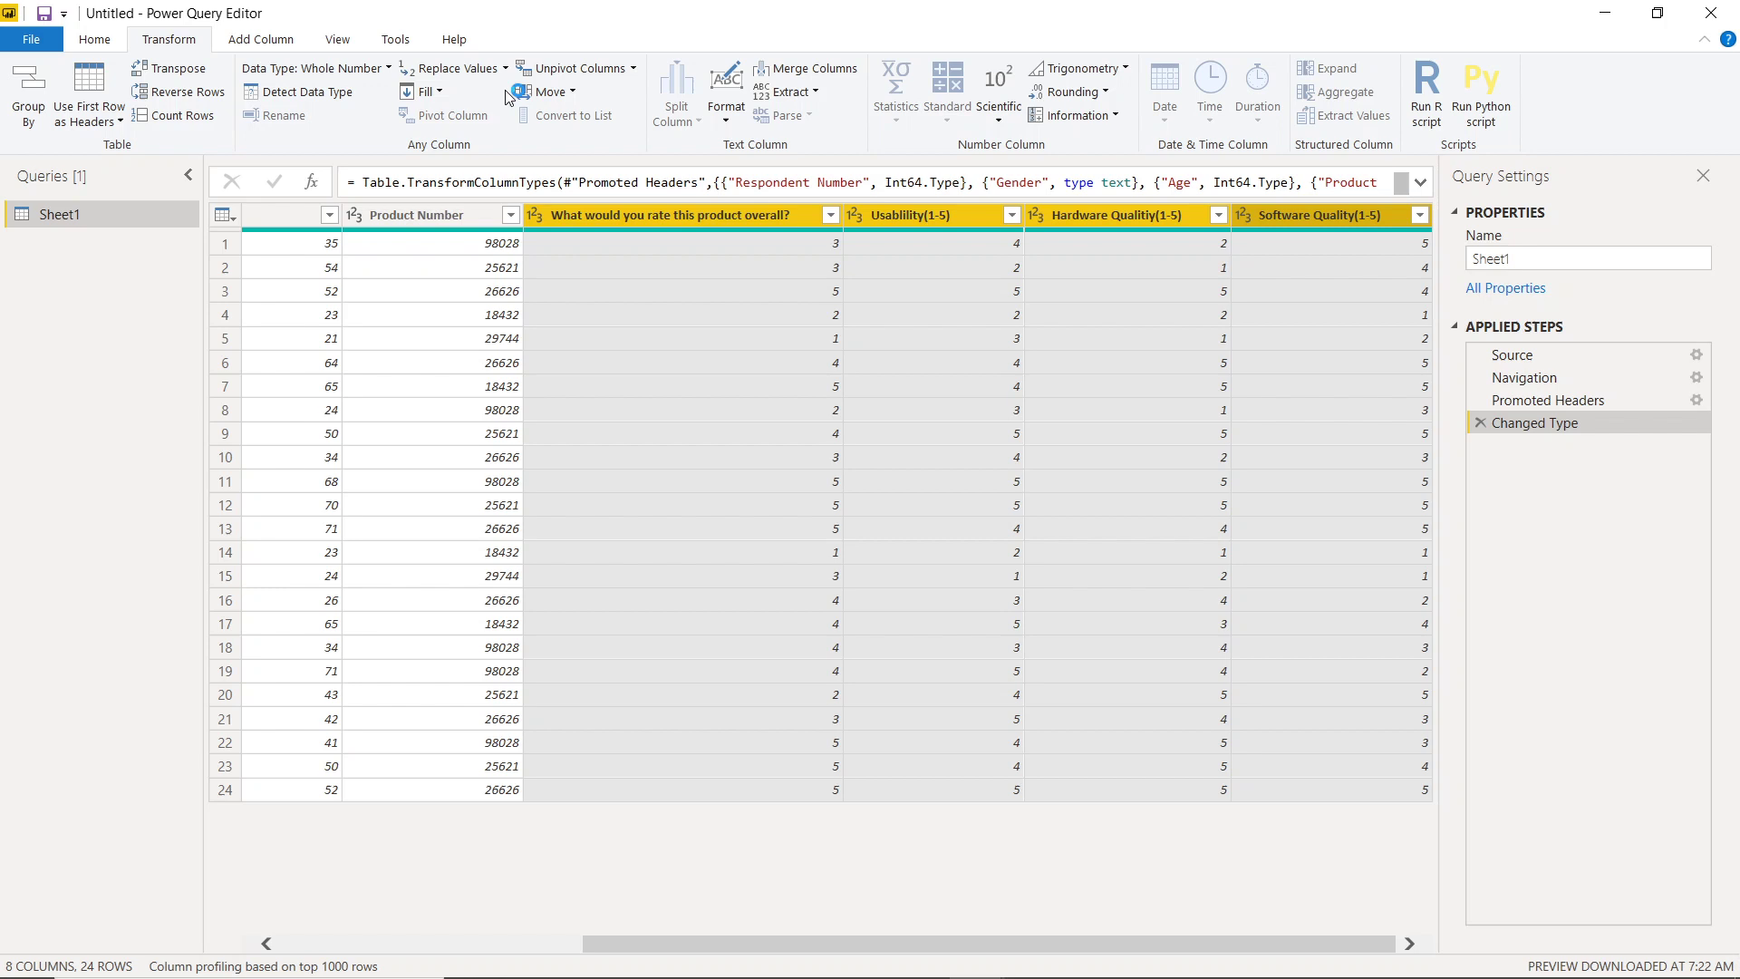
{"action": "left_click", "coordinate": [593, 72]}
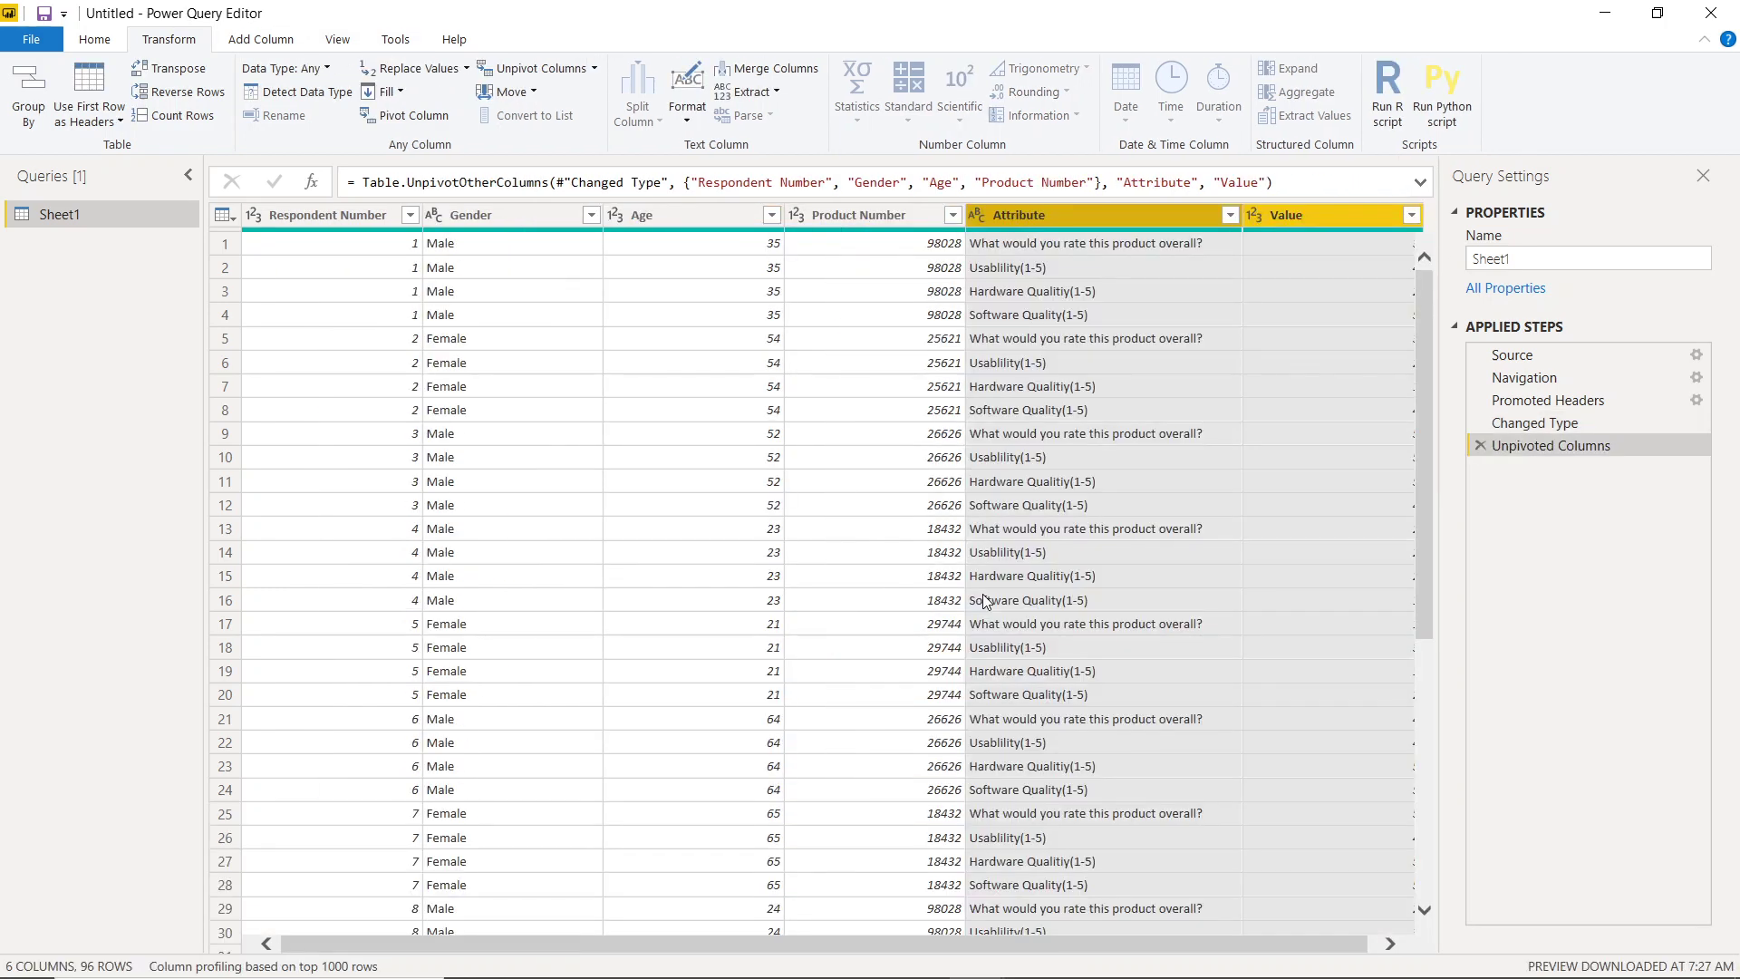
- Rename Attribute to Question and Value to Answer, then close and apply the changes
{"action": "left_click", "coordinate": [1047, 214]}
{"action": "double_click", "coordinate": [1047, 215]}
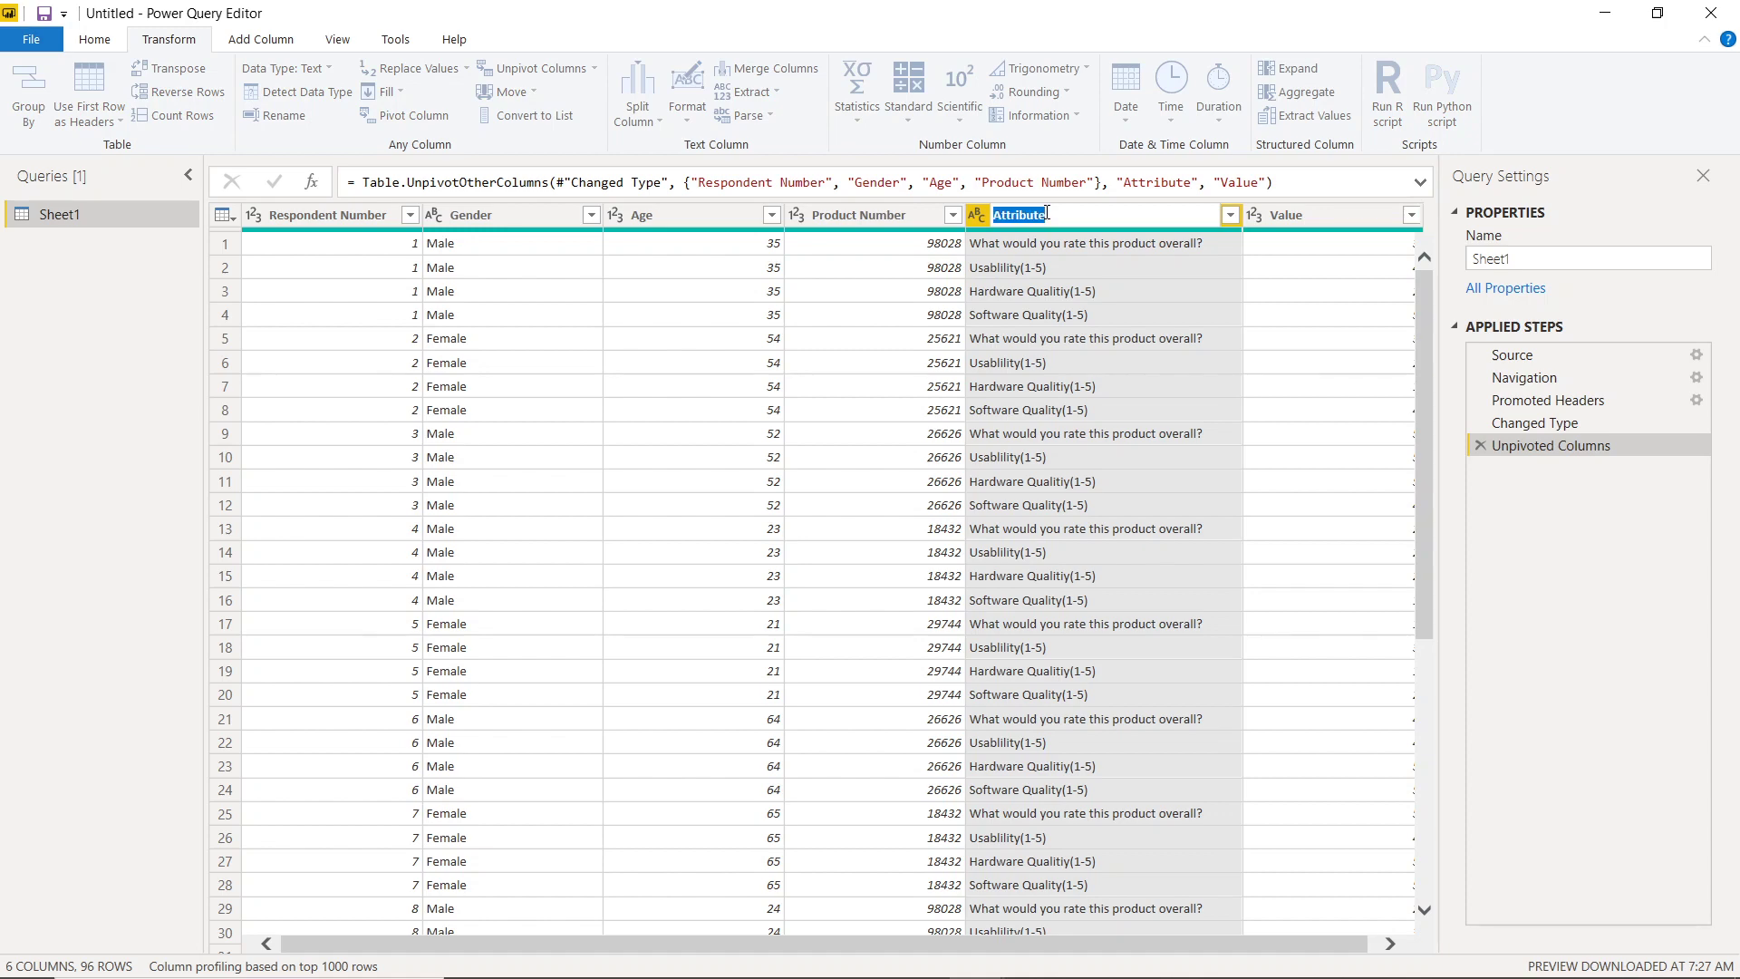
{"action": "type", "text": "Question"}
{"action": "key", "text": "Return"}
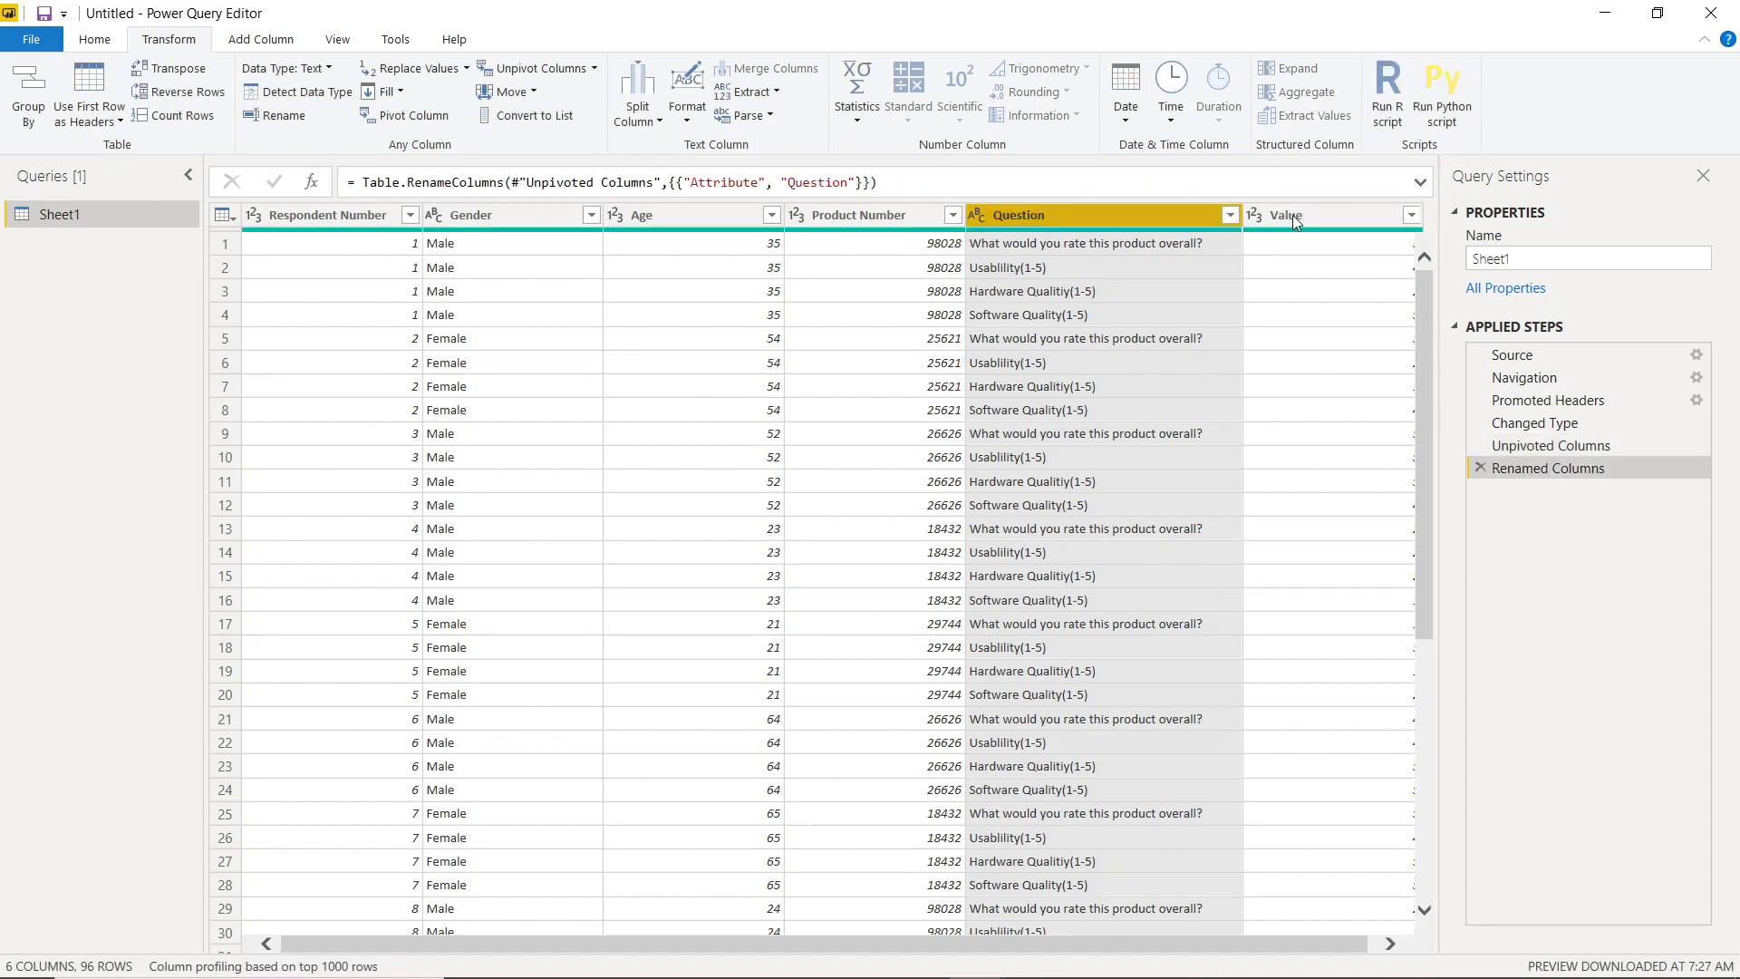
{"action": "double_click", "coordinate": [1292, 214]}
{"action": "type", "text": "Answer"}
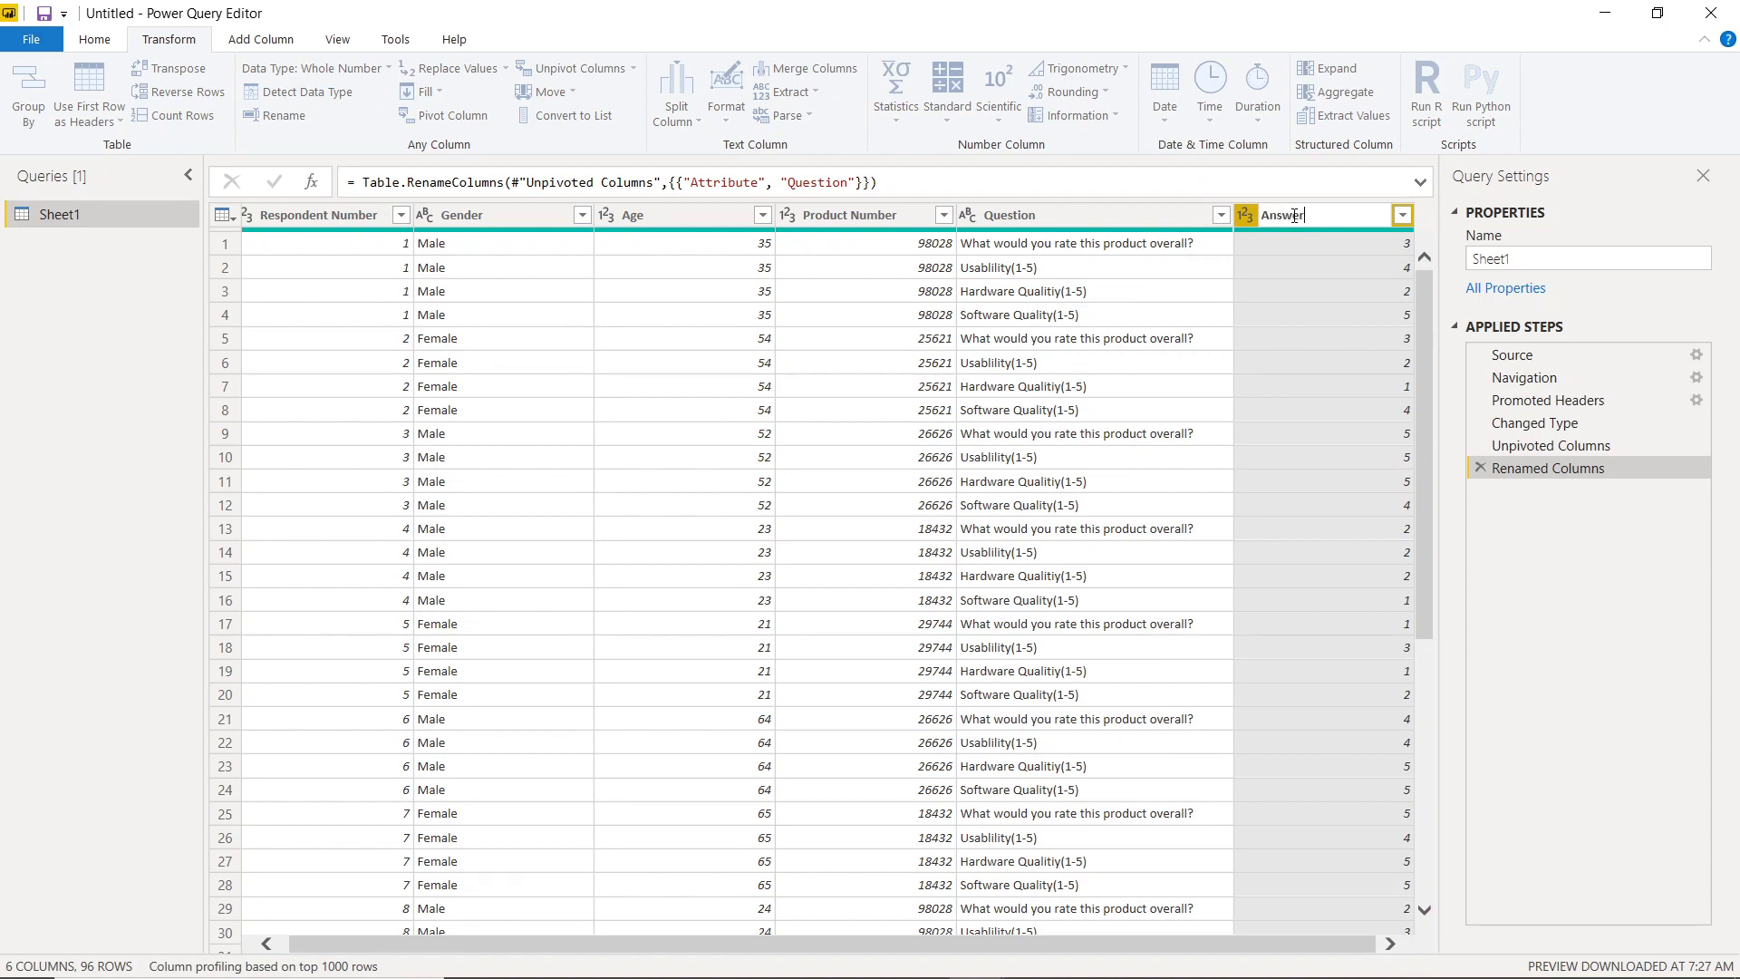
{"action": "key", "text": "Return"}
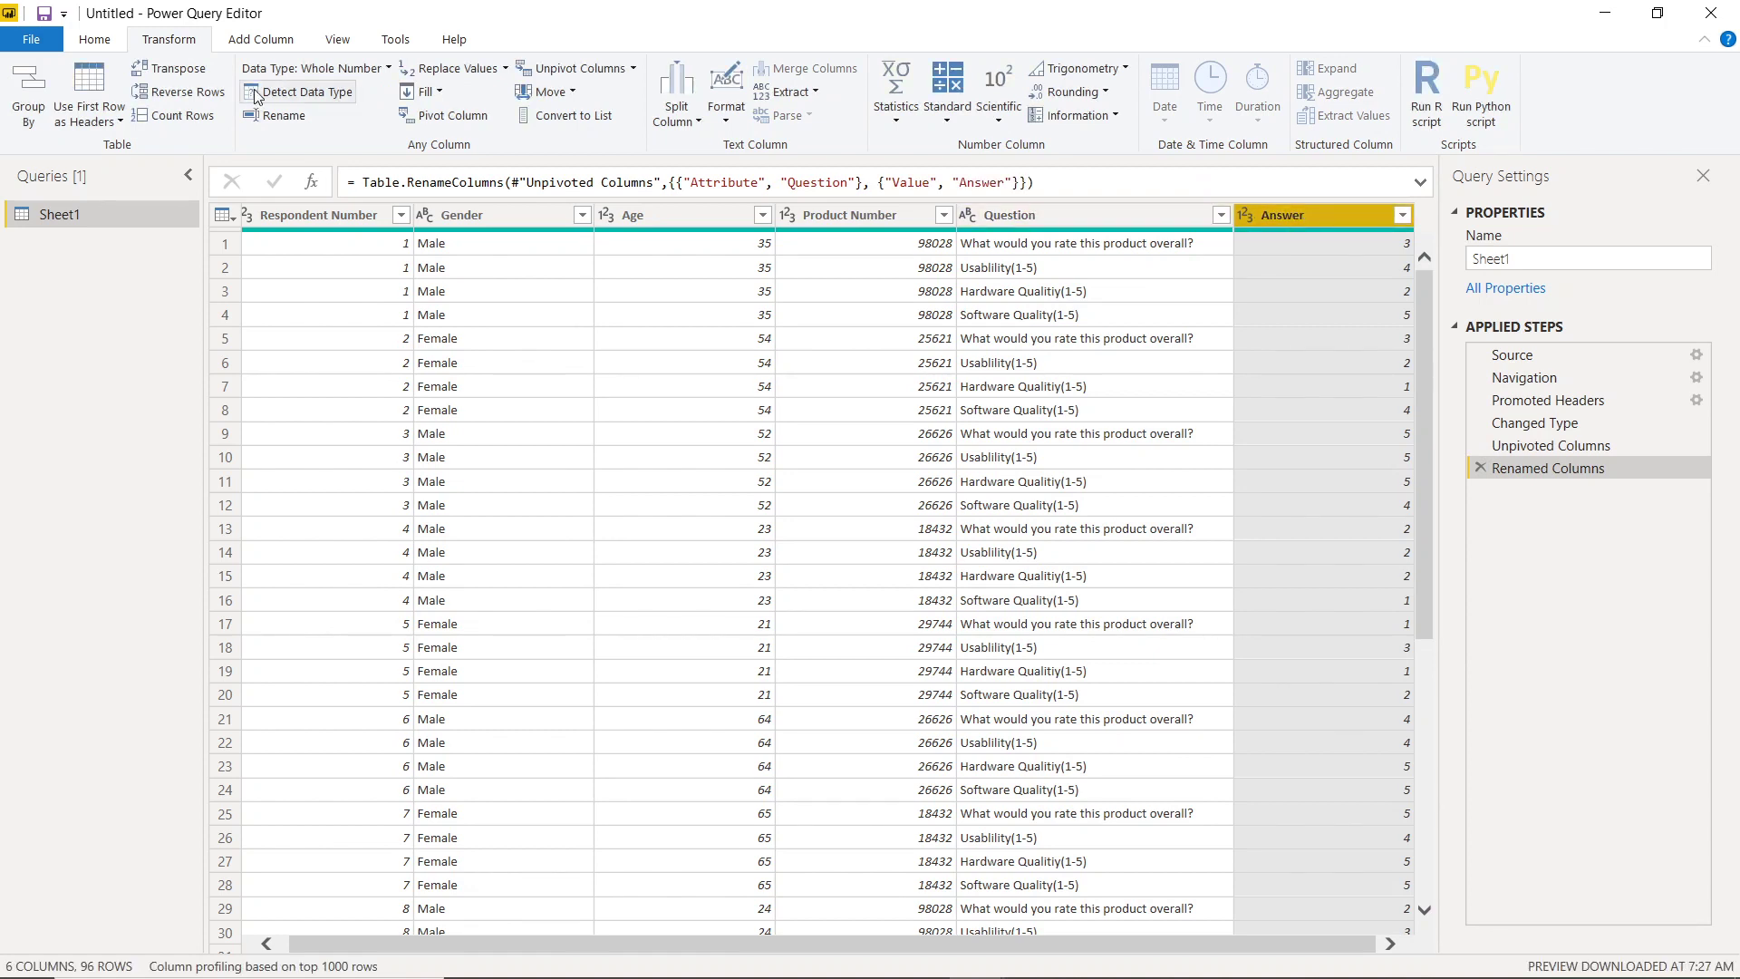
{"action": "left_click", "coordinate": [91, 43]}
{"action": "left_click", "coordinate": [30, 86]}
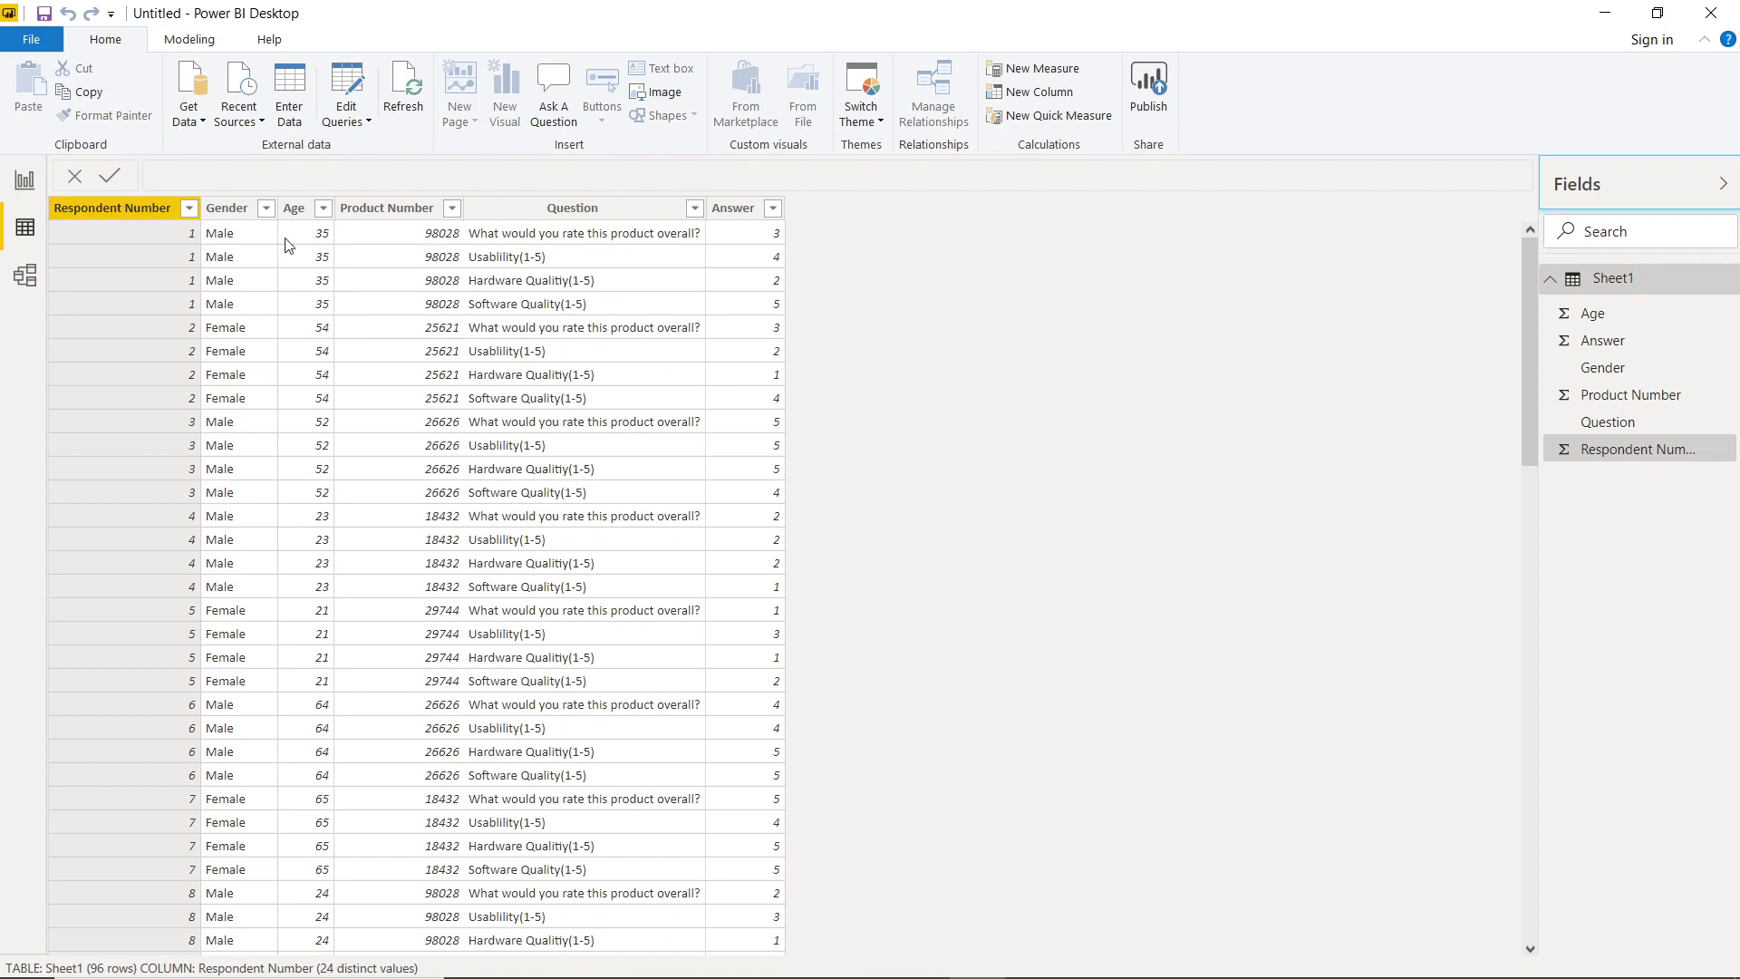
- Switch from the 96-row Data view to the empty Report view page
{"action": "left_click", "coordinate": [25, 181]}
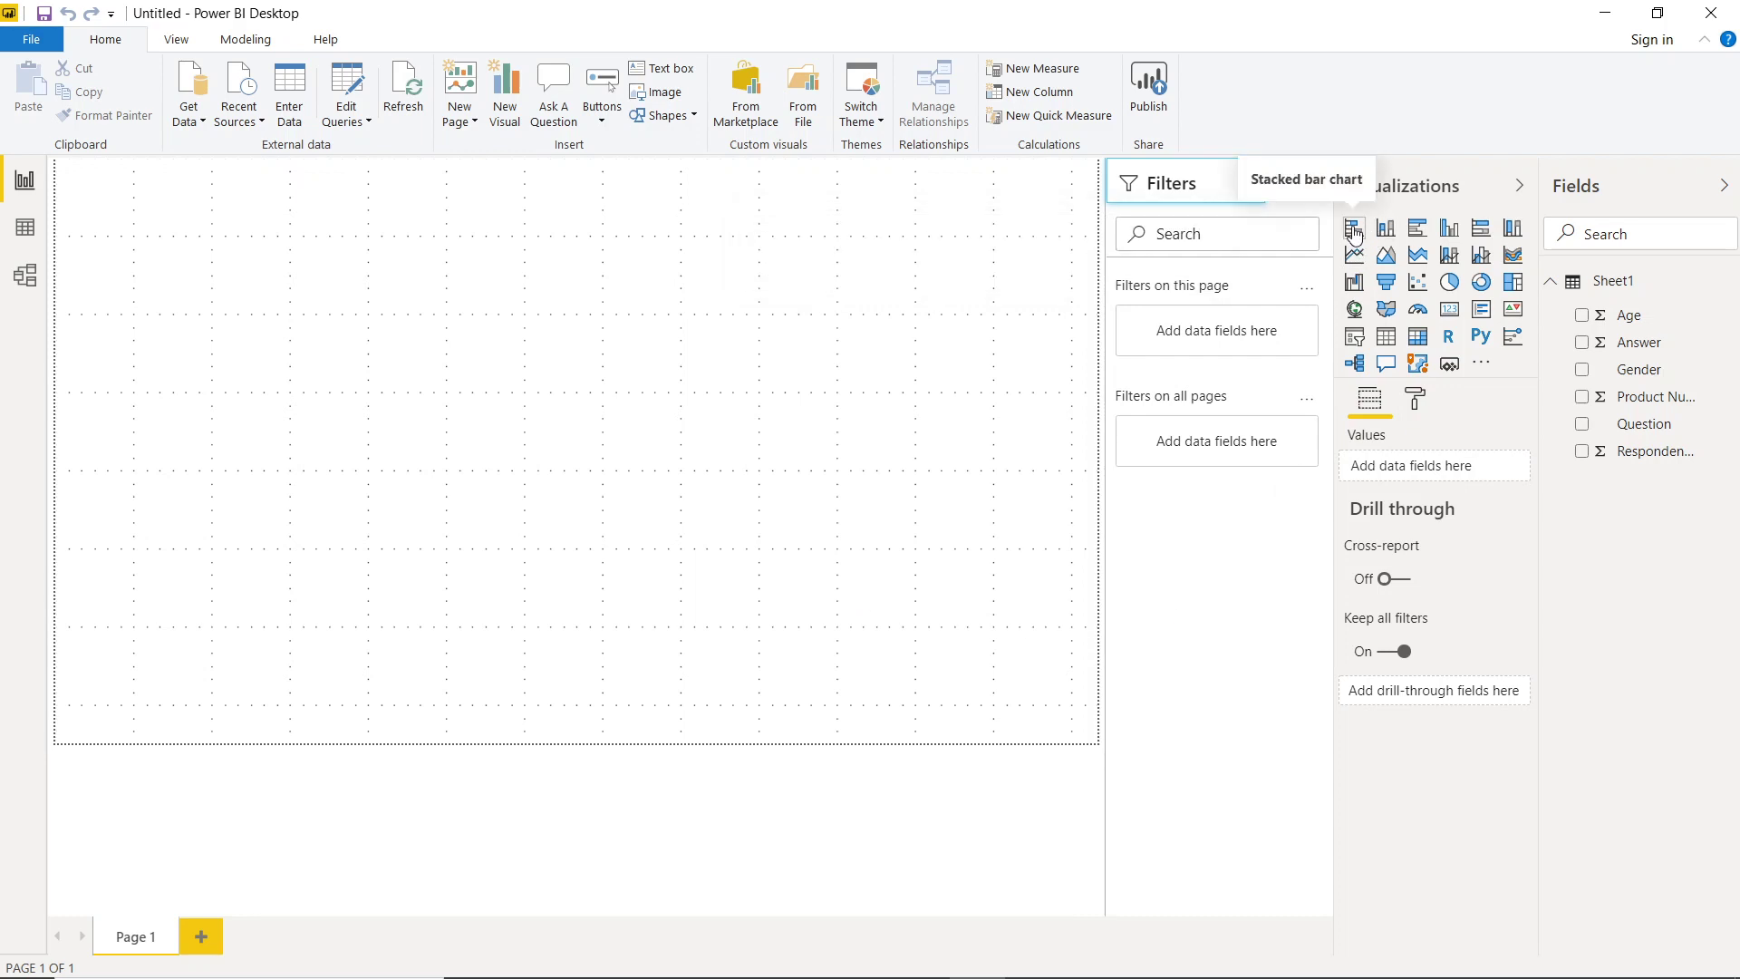
- Insert a 100% stacked bar chart with Question and Answer, then enlarge and reposition it
{"action": "left_click", "coordinate": [1481, 228]}
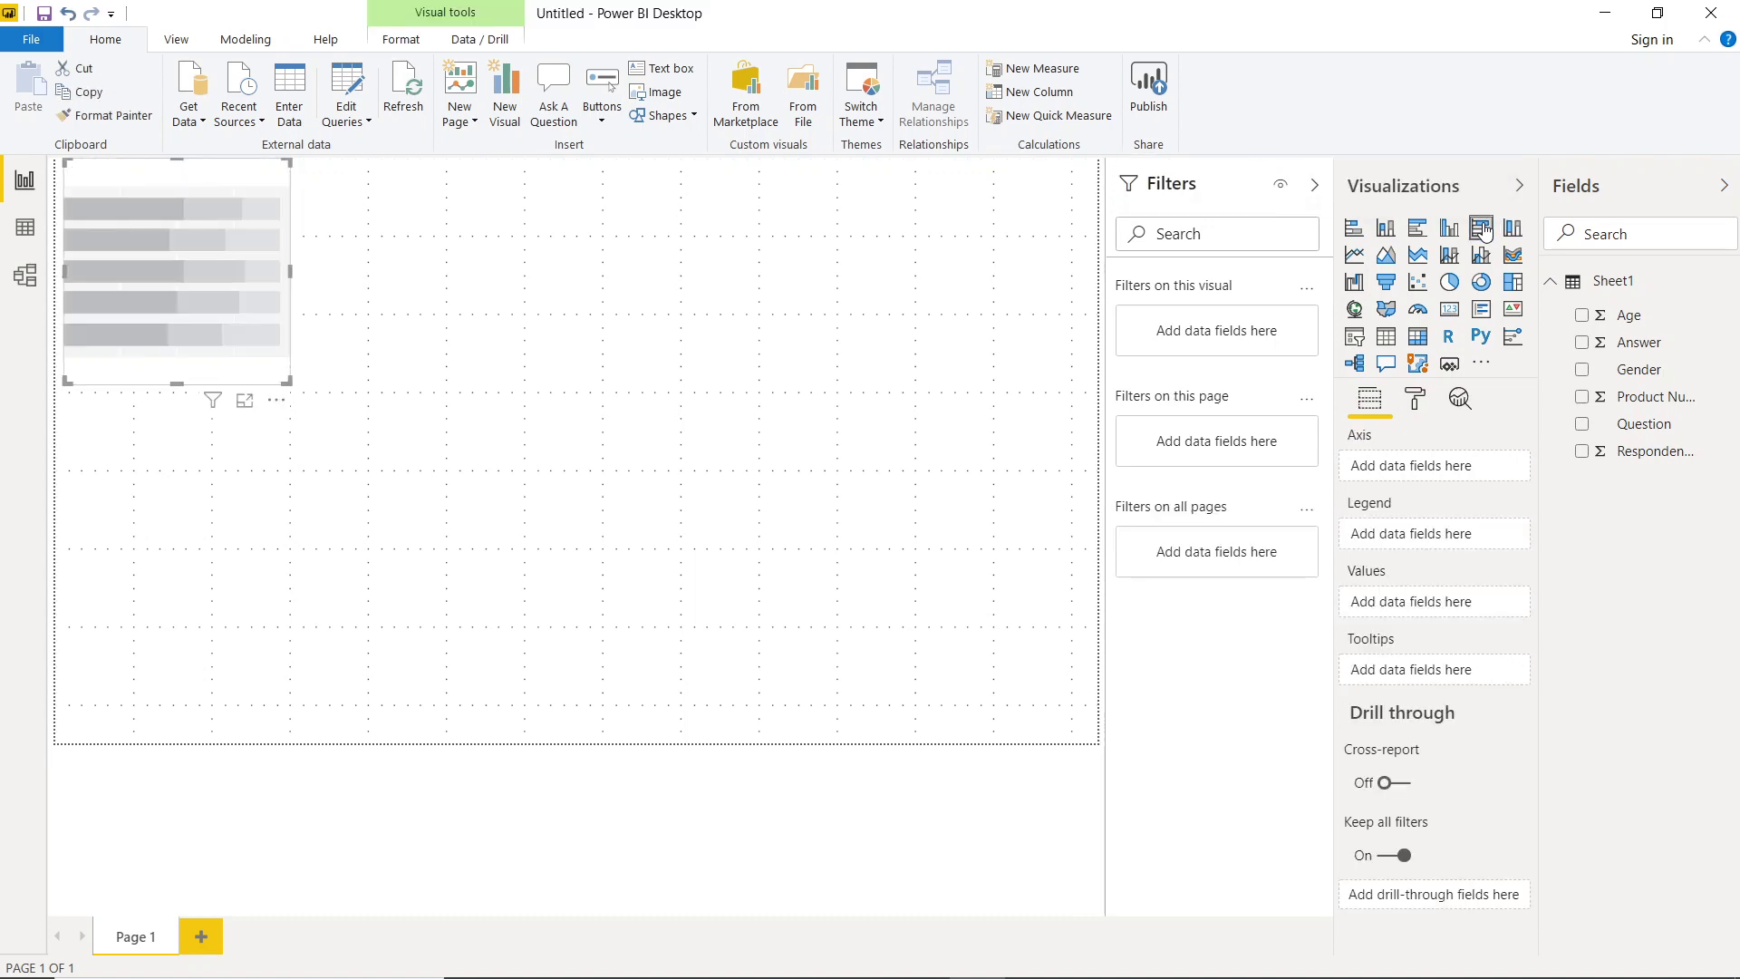
{"action": "left_click", "coordinate": [1583, 344]}
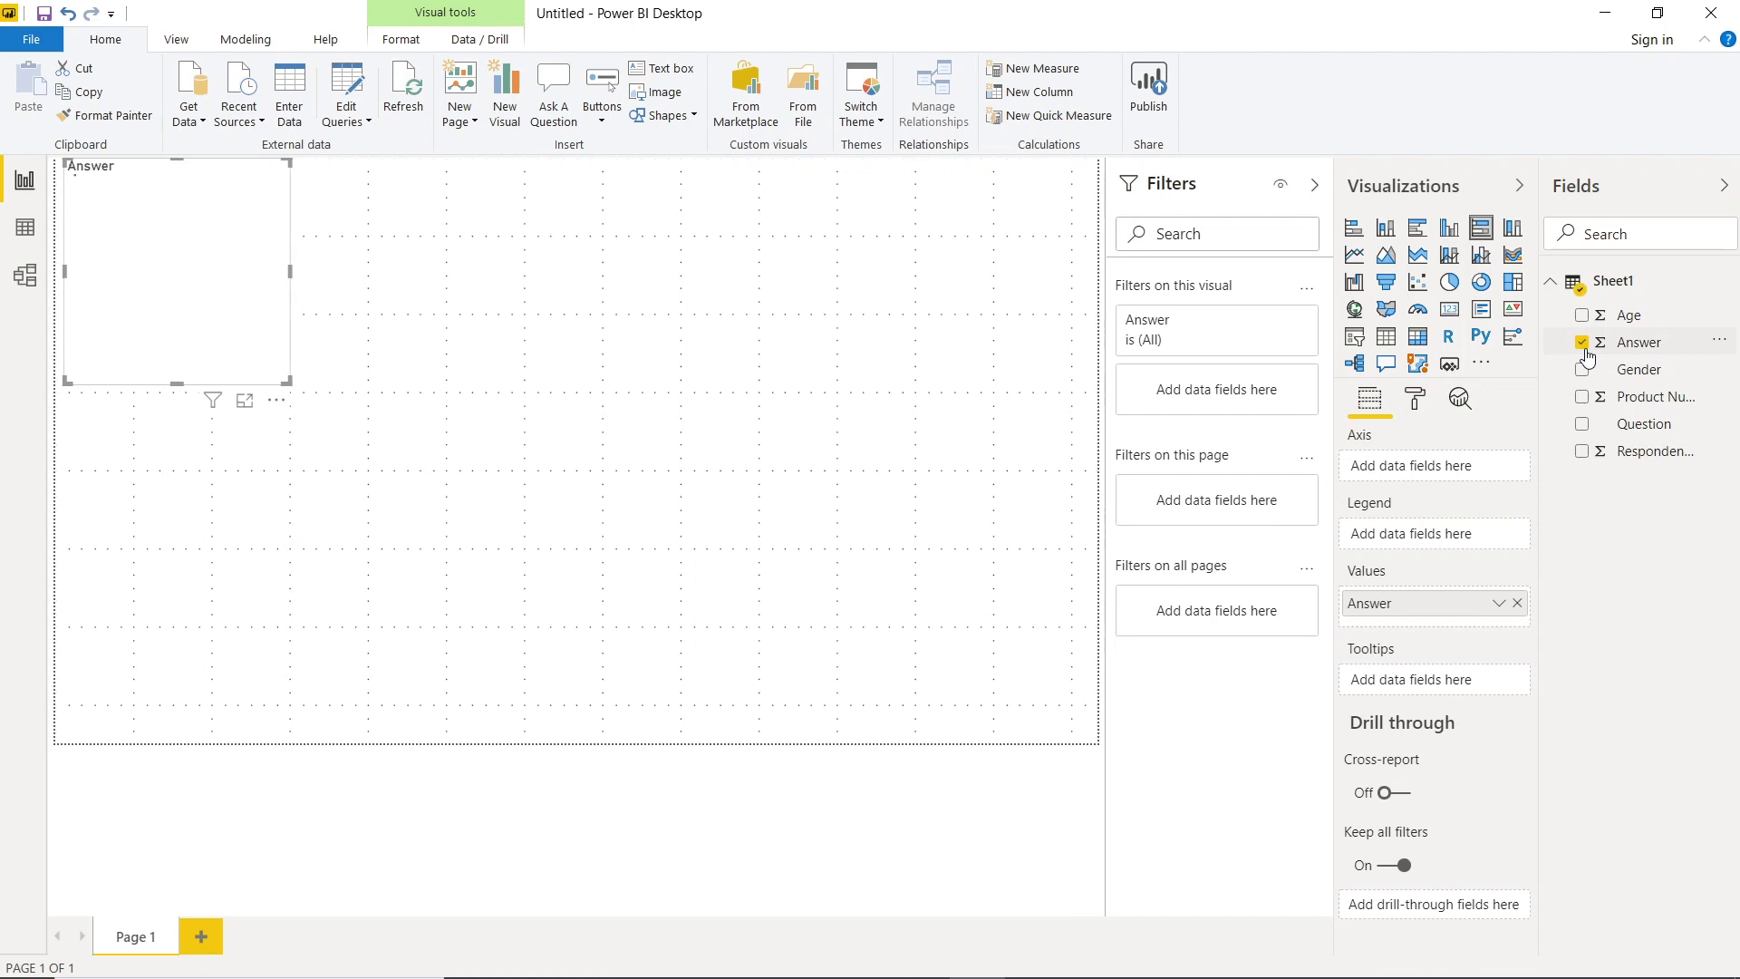
{"action": "left_click", "coordinate": [1583, 426]}
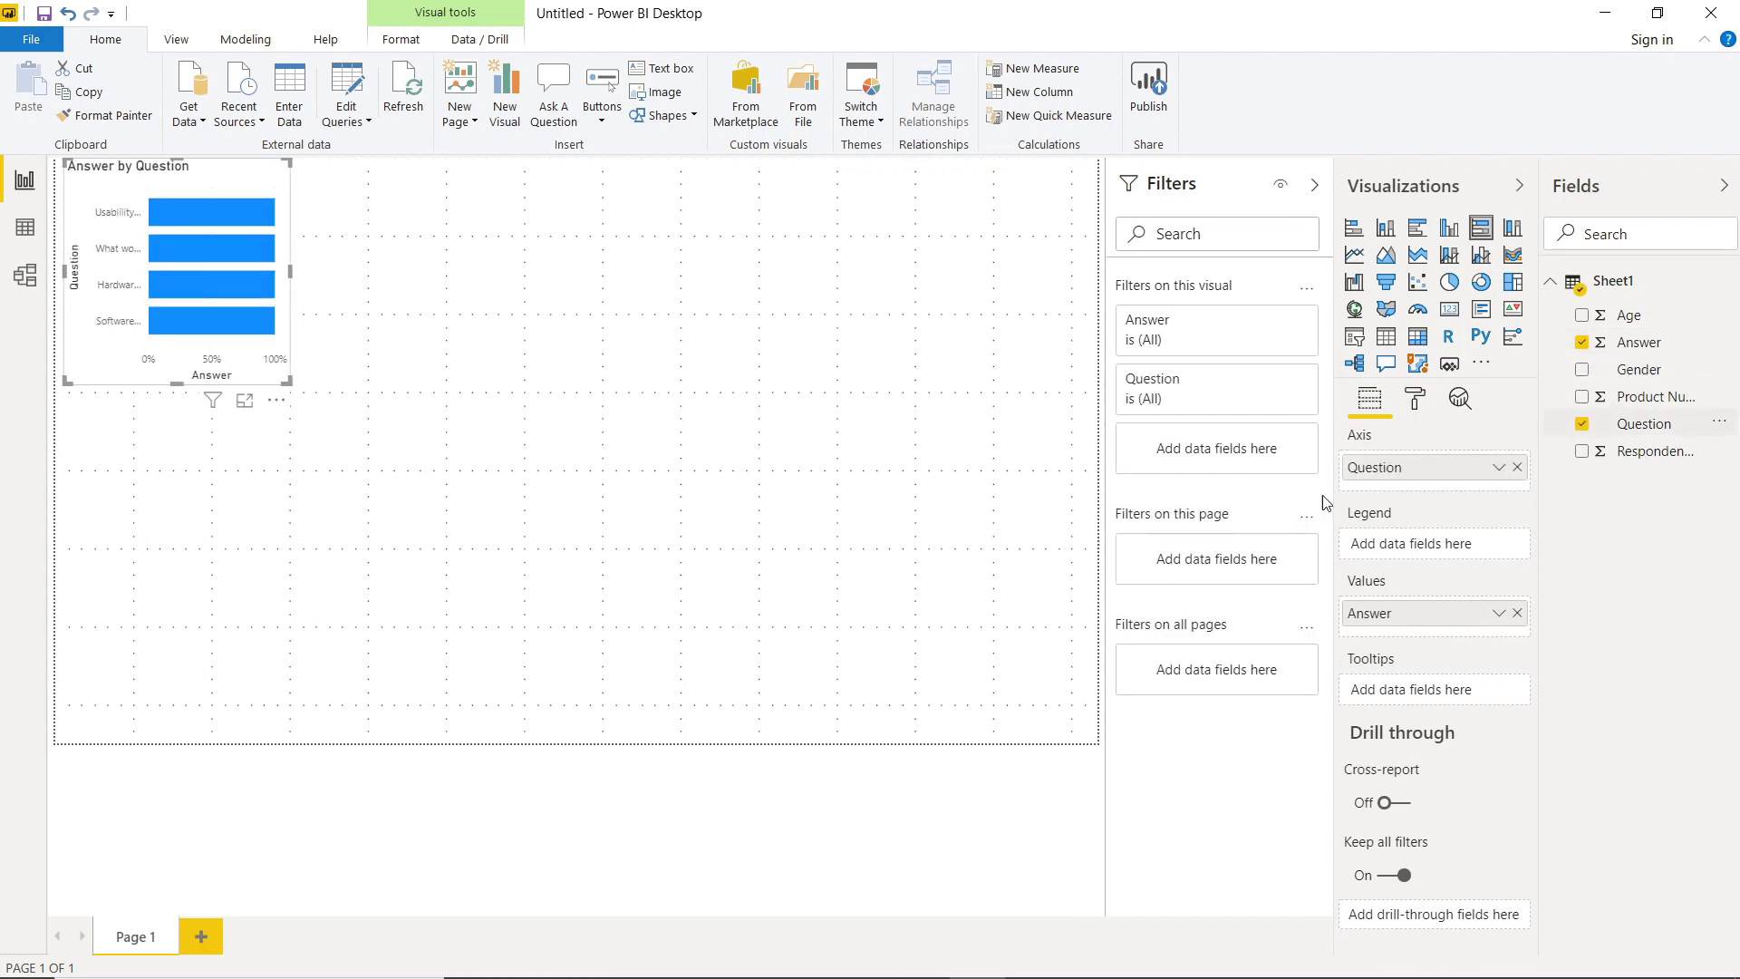
{"action": "left_click_drag", "start_coordinate": [288, 382], "coordinate": [868, 795]}
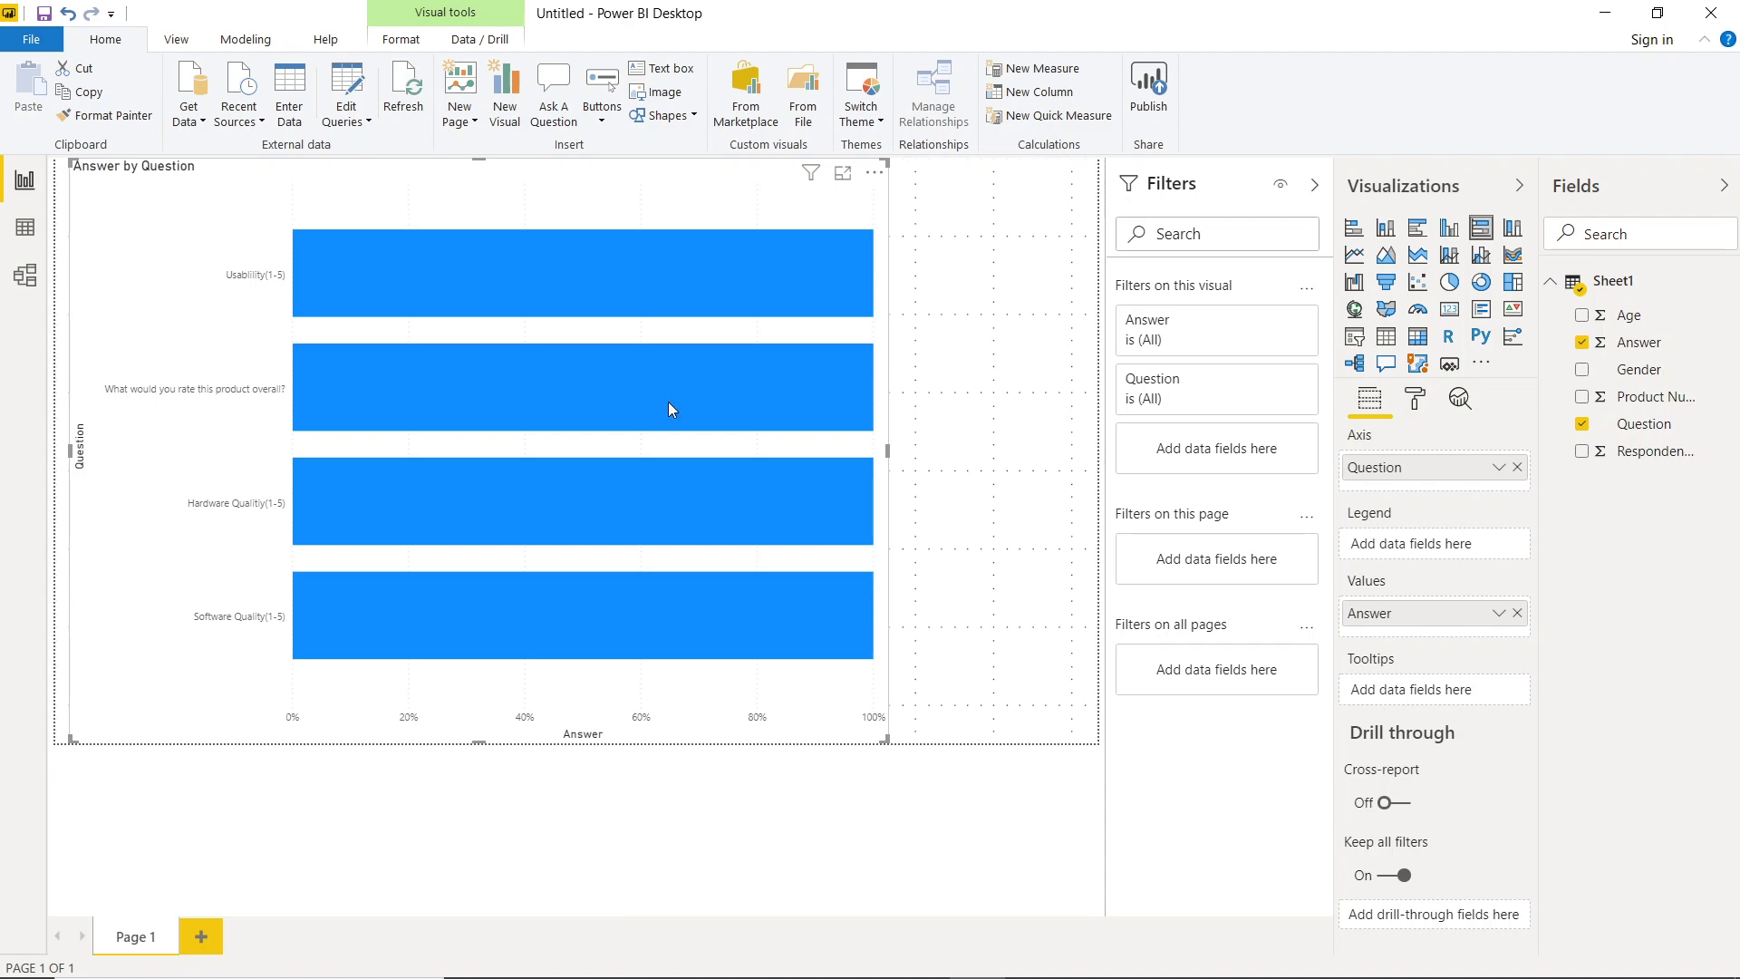
{"action": "left_click_drag", "start_coordinate": [200, 323], "coordinate": [406, 345]}
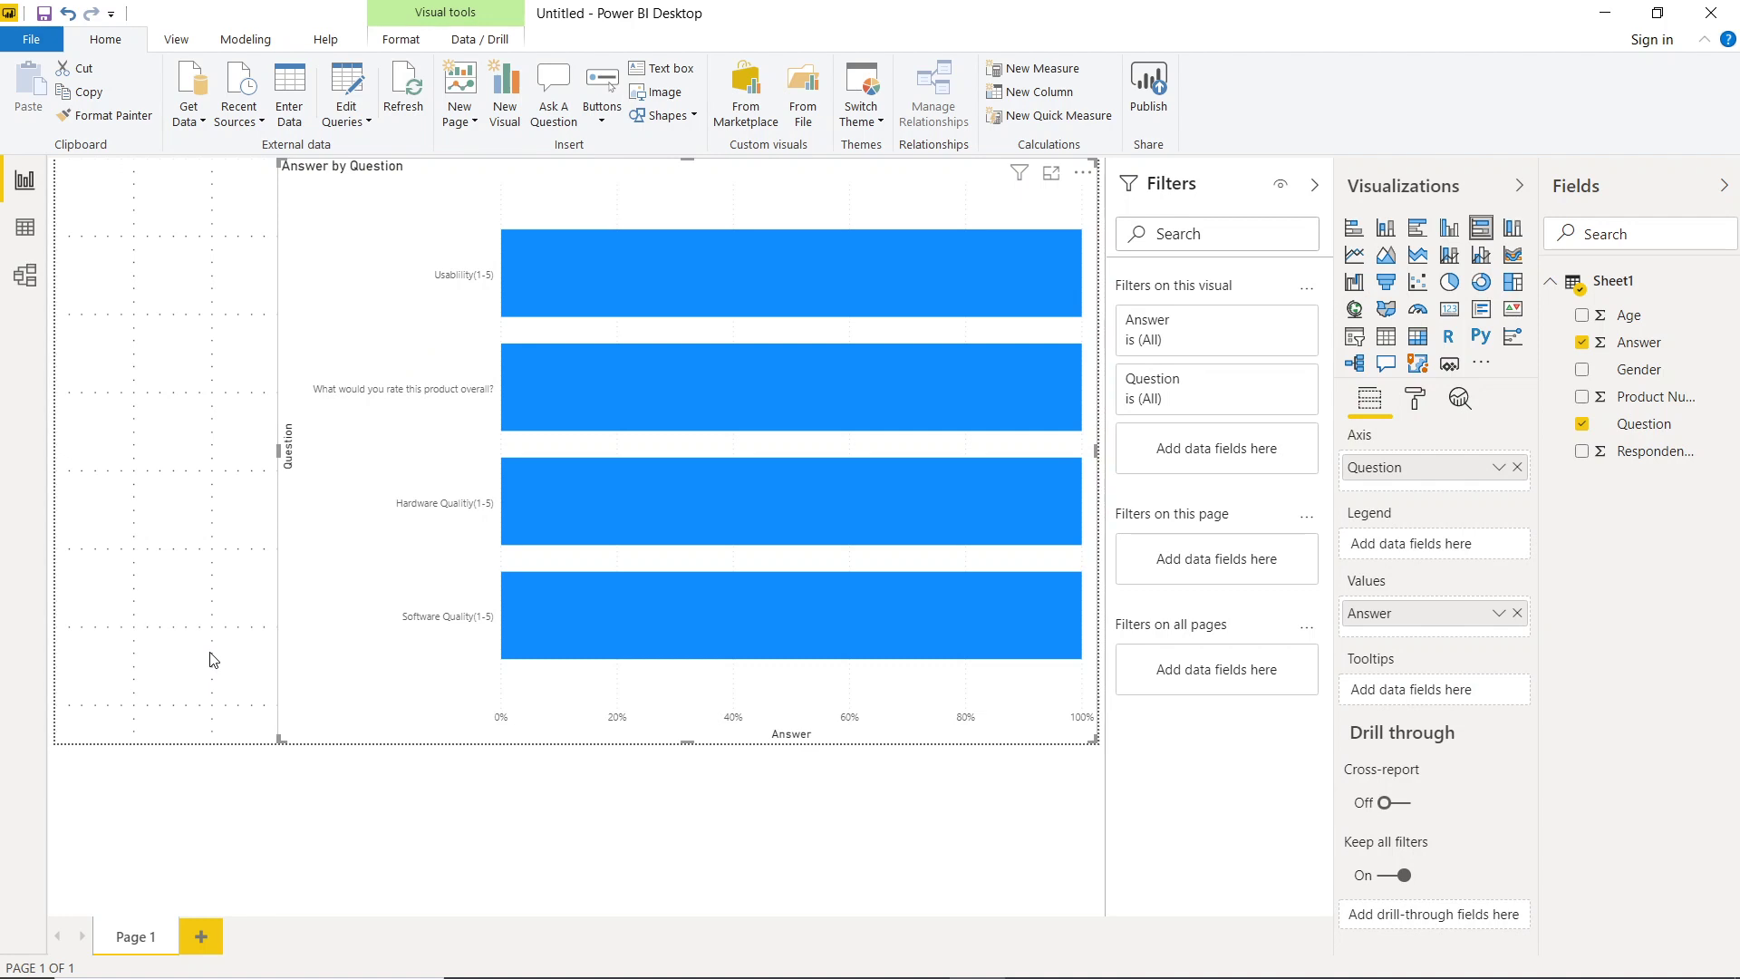
- Move Answer to Legend and use Count of Respondent Number as the values
{"action": "left_click_drag", "start_coordinate": [1415, 613], "coordinate": [1420, 544]}
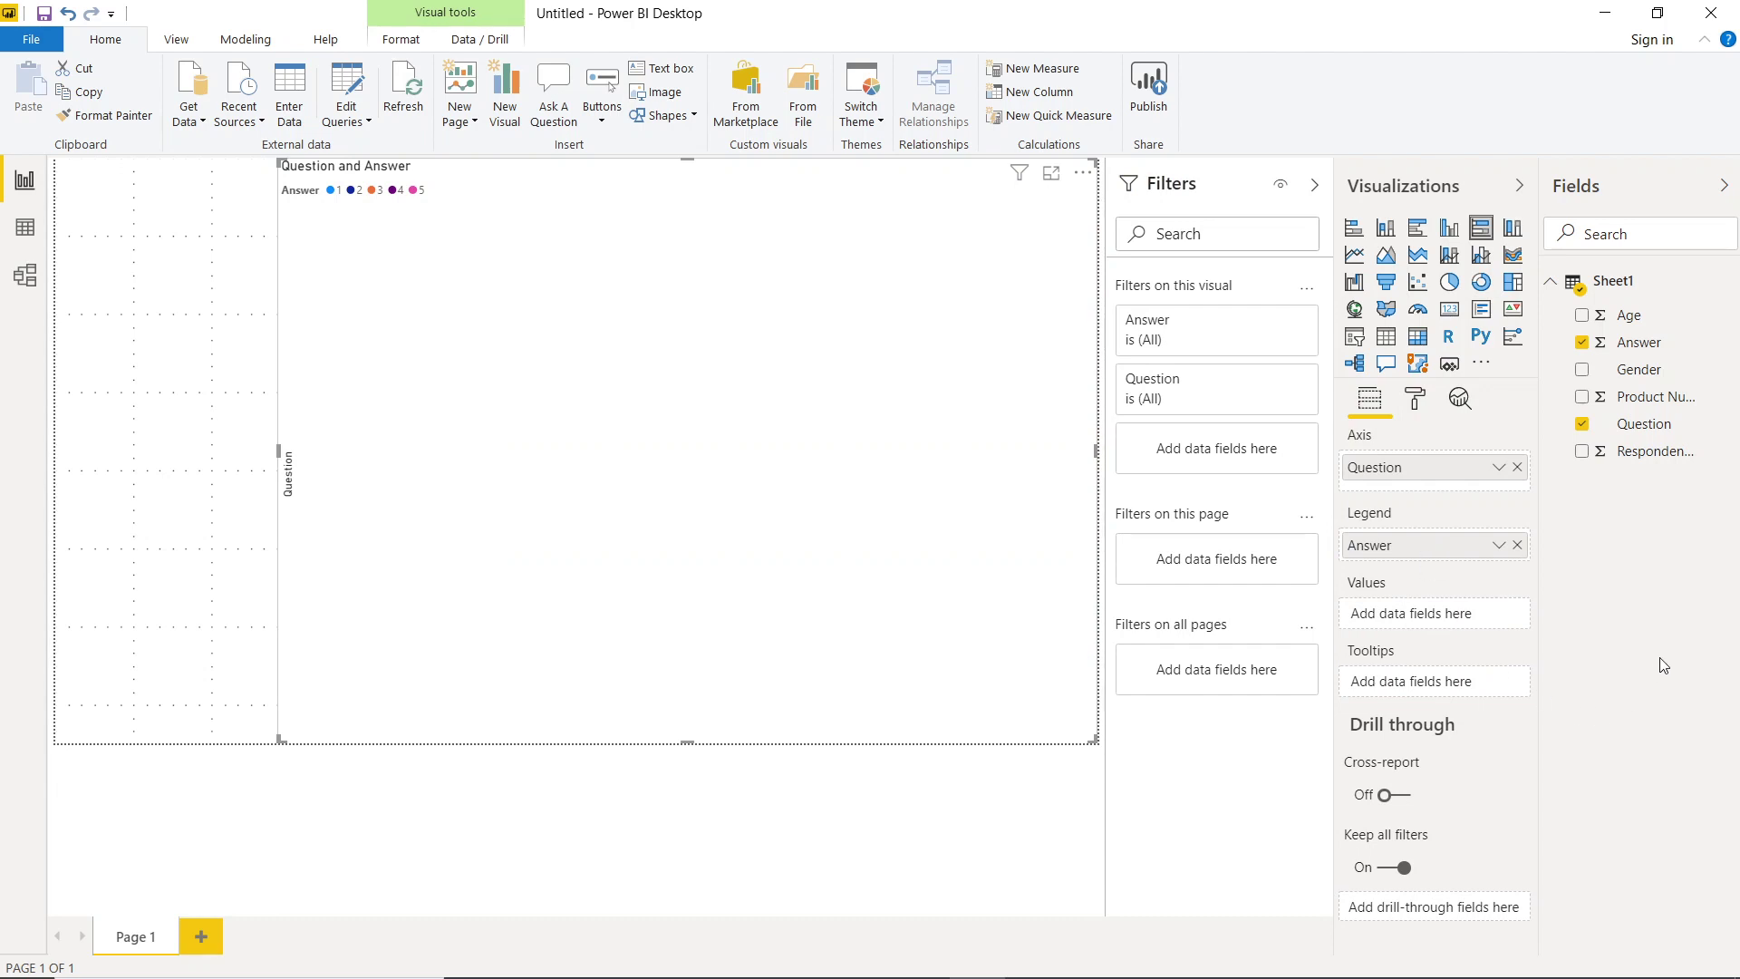
{"action": "left_click_drag", "start_coordinate": [1643, 462], "coordinate": [1442, 628]}
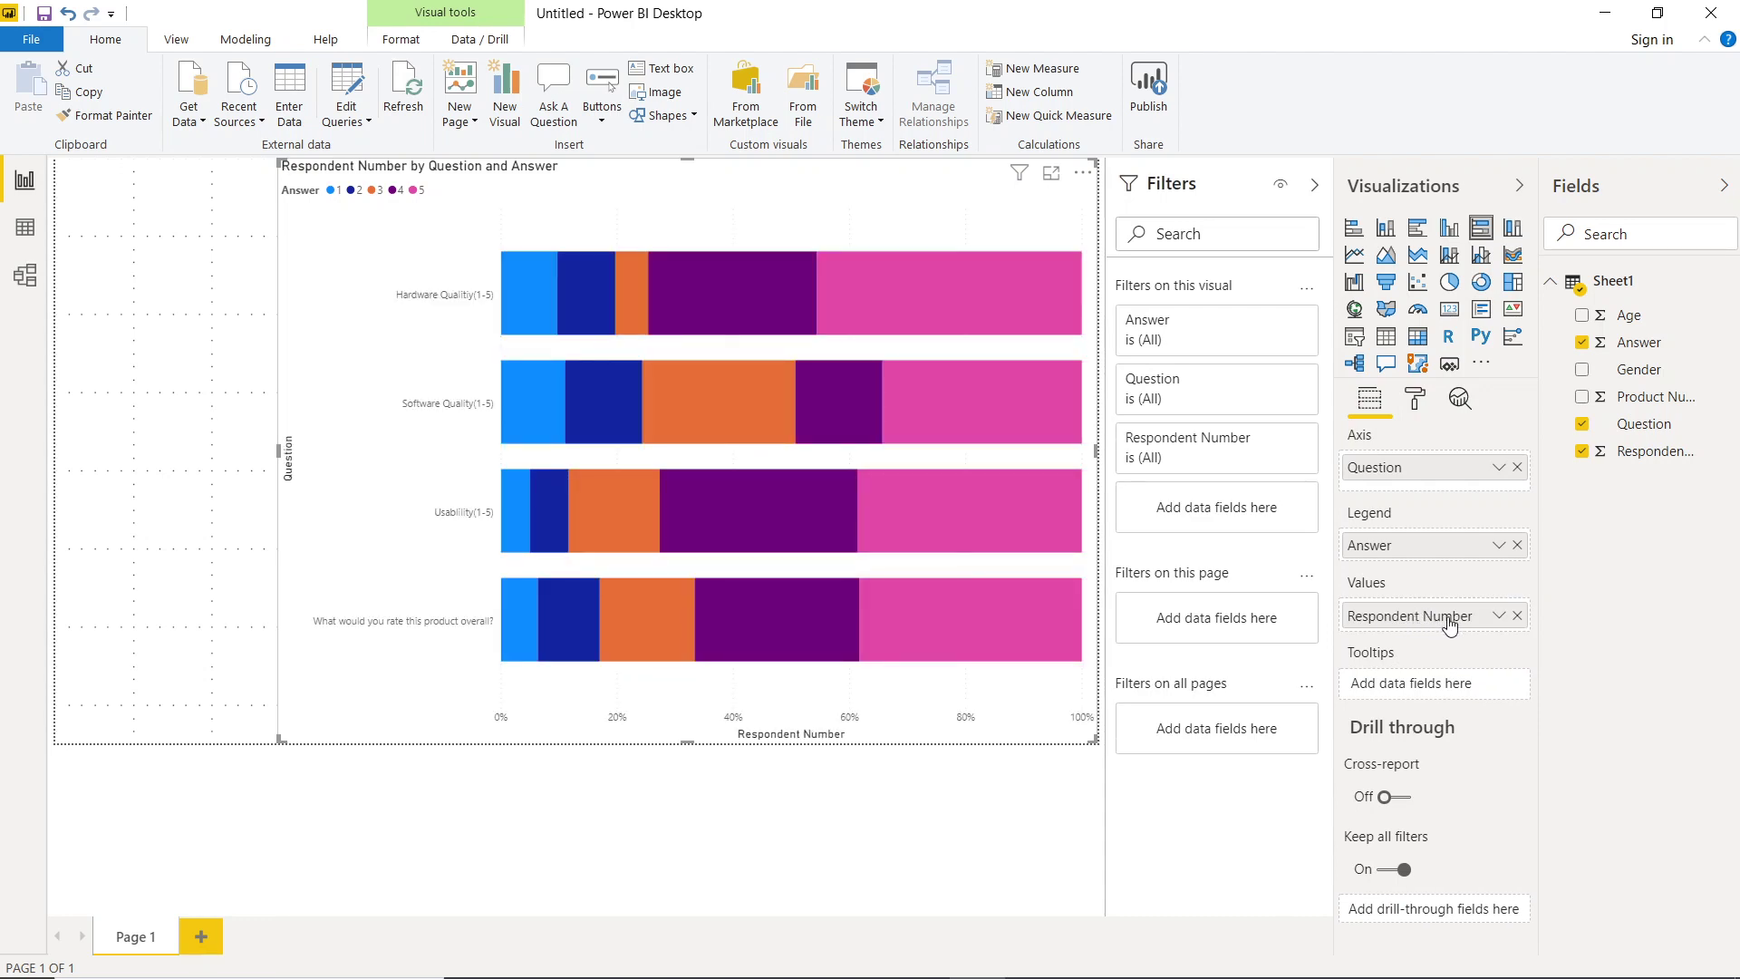
{"action": "left_click", "coordinate": [1498, 618]}
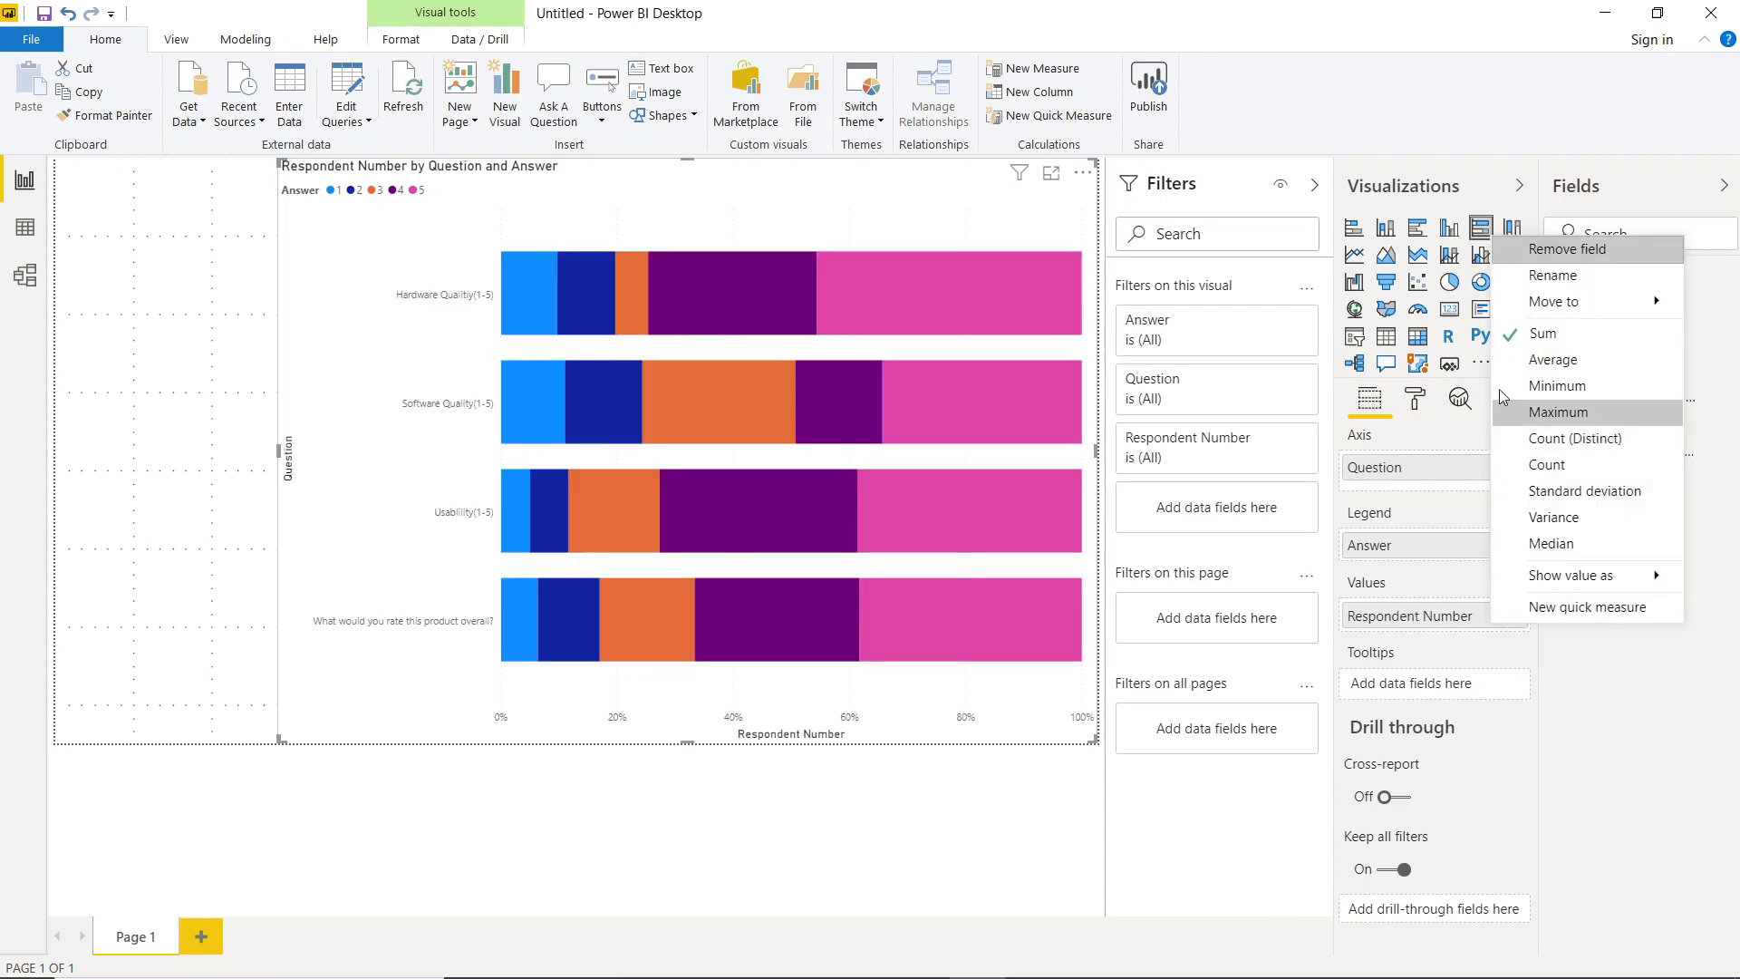
{"action": "left_click", "coordinate": [1545, 464]}
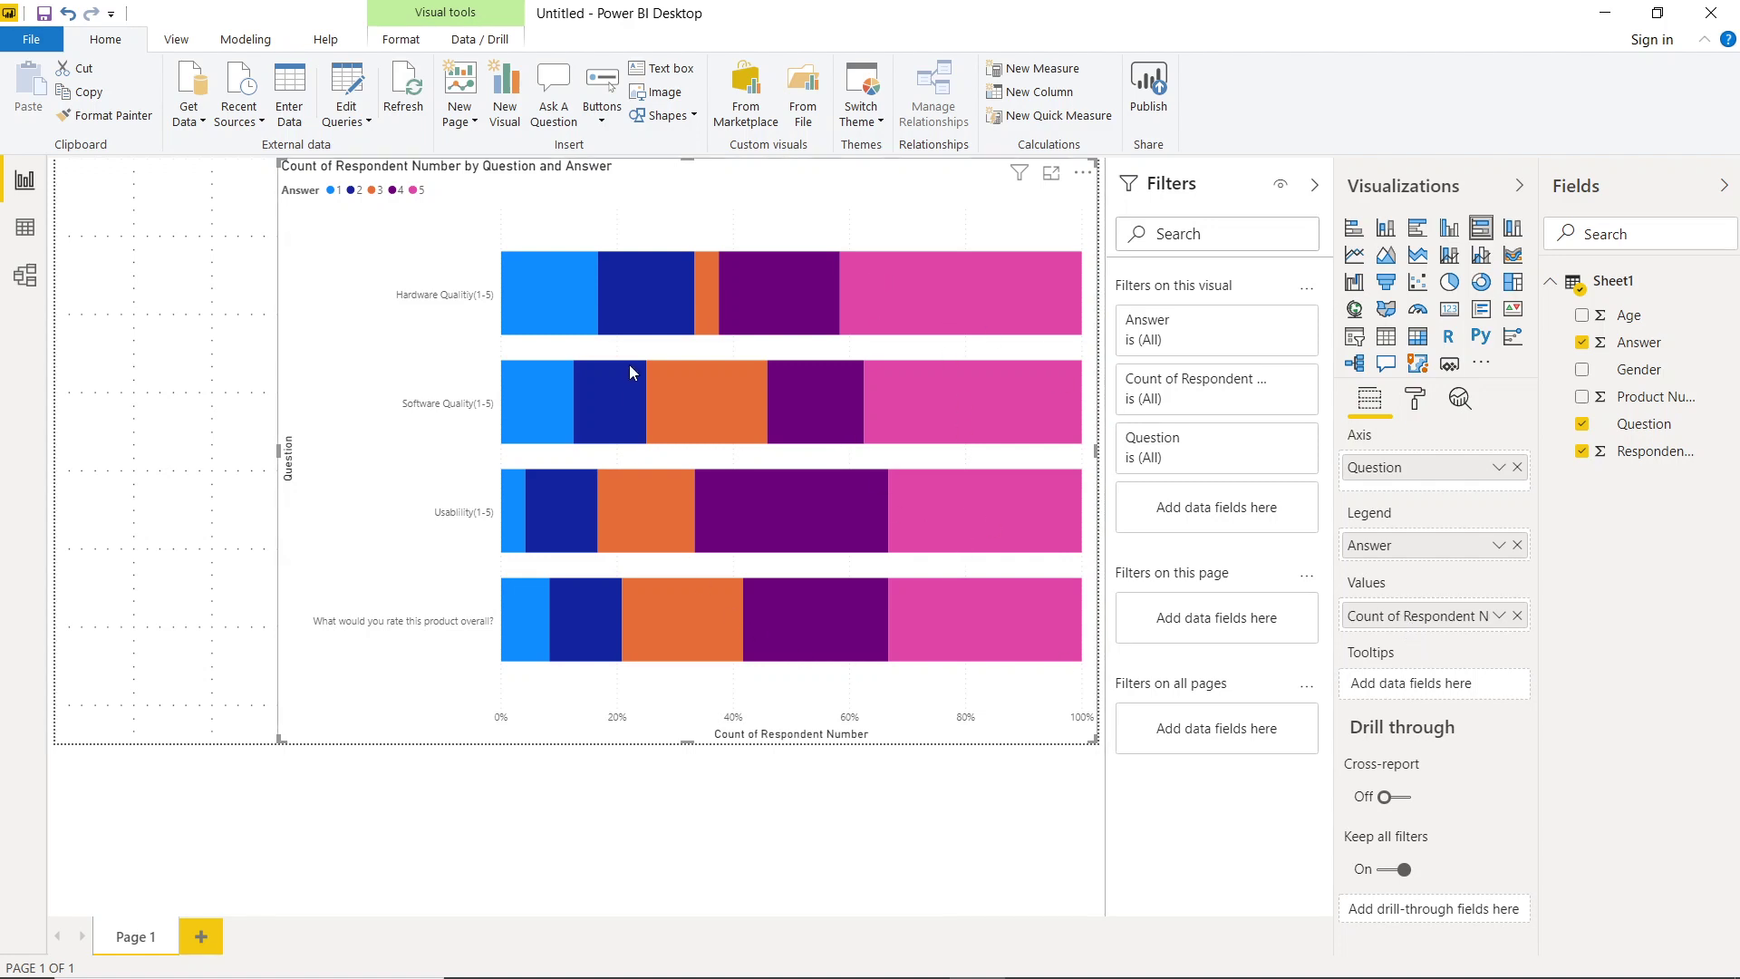
- In the chart's Data colors, make answer 1 light blue and answer 2 pale blue
{"action": "left_click", "coordinate": [1417, 401]}
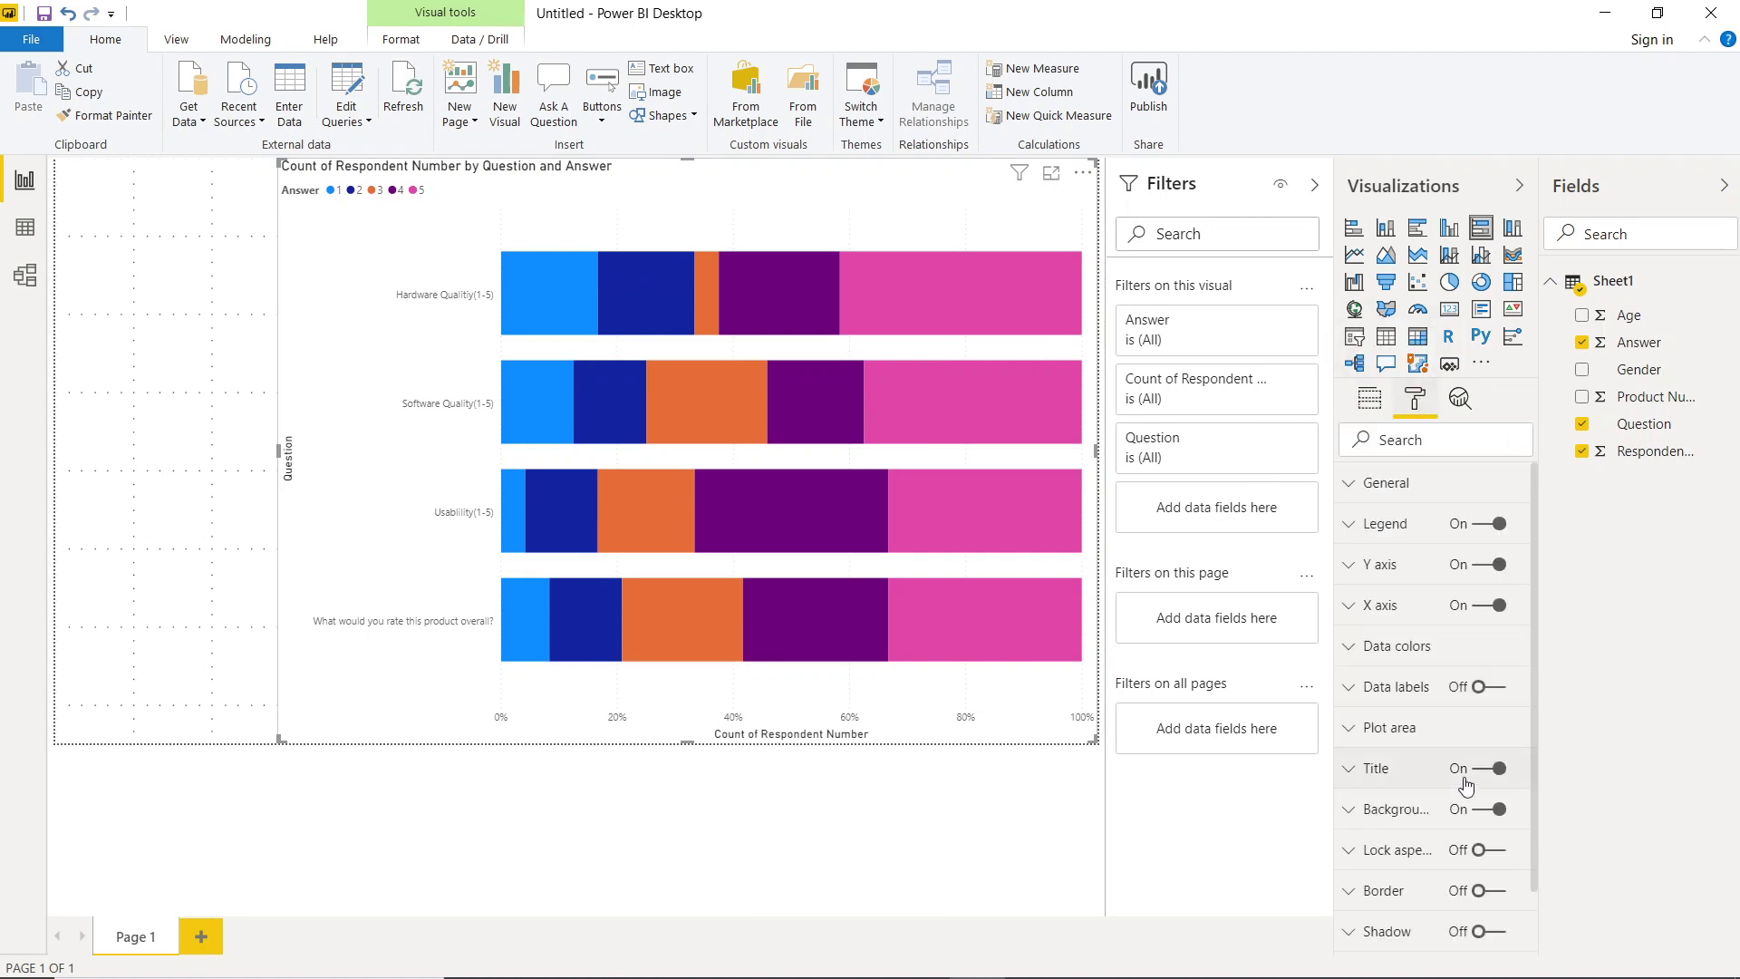
{"action": "left_click", "coordinate": [1349, 647]}
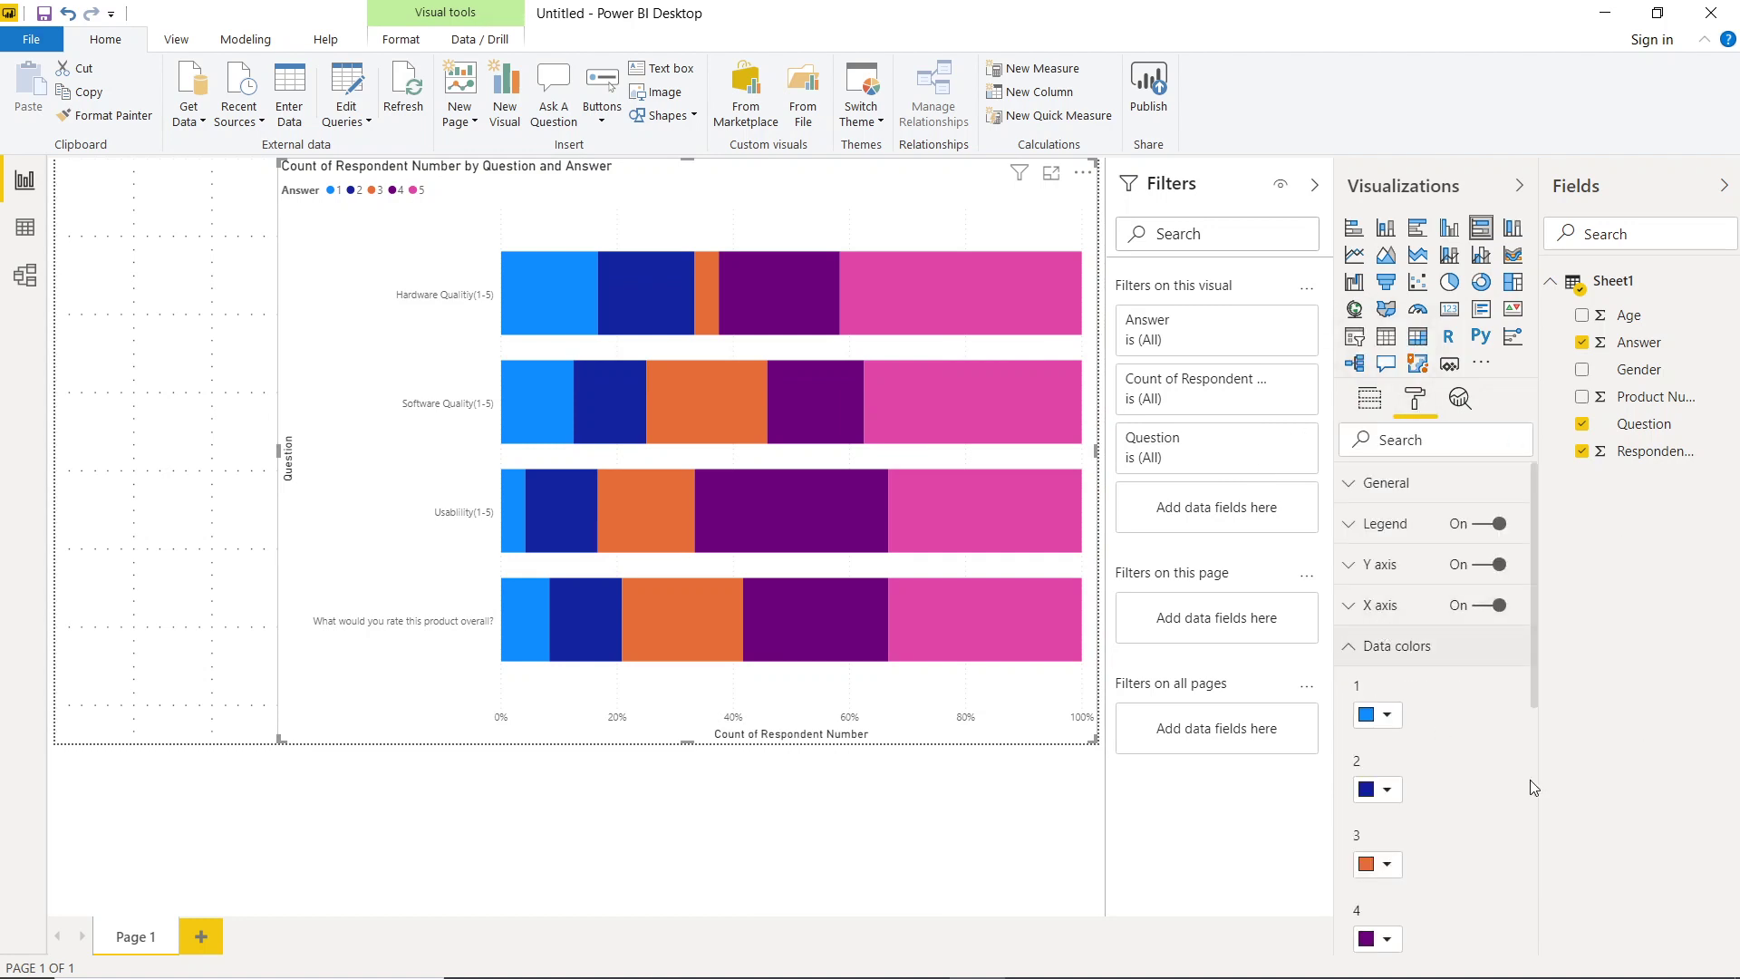
{"action": "scroll", "coordinate": [1528, 788], "scroll_direction": "down", "scroll_amount": 4}
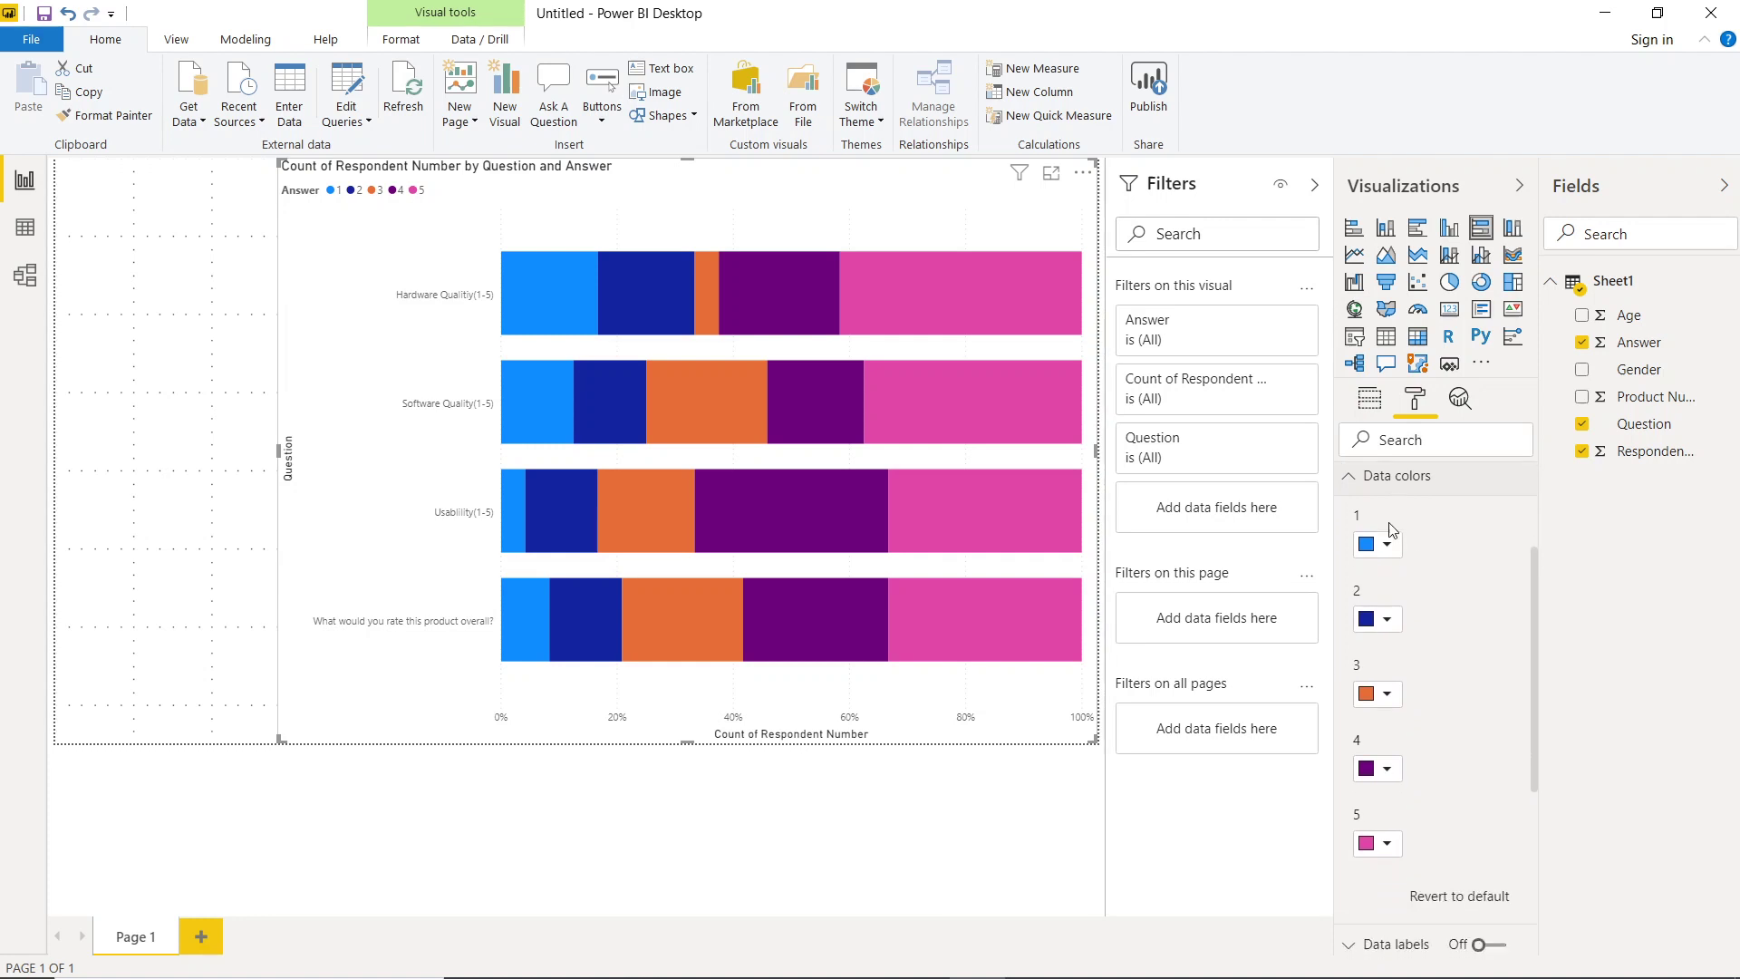
{"action": "left_click", "coordinate": [1388, 544]}
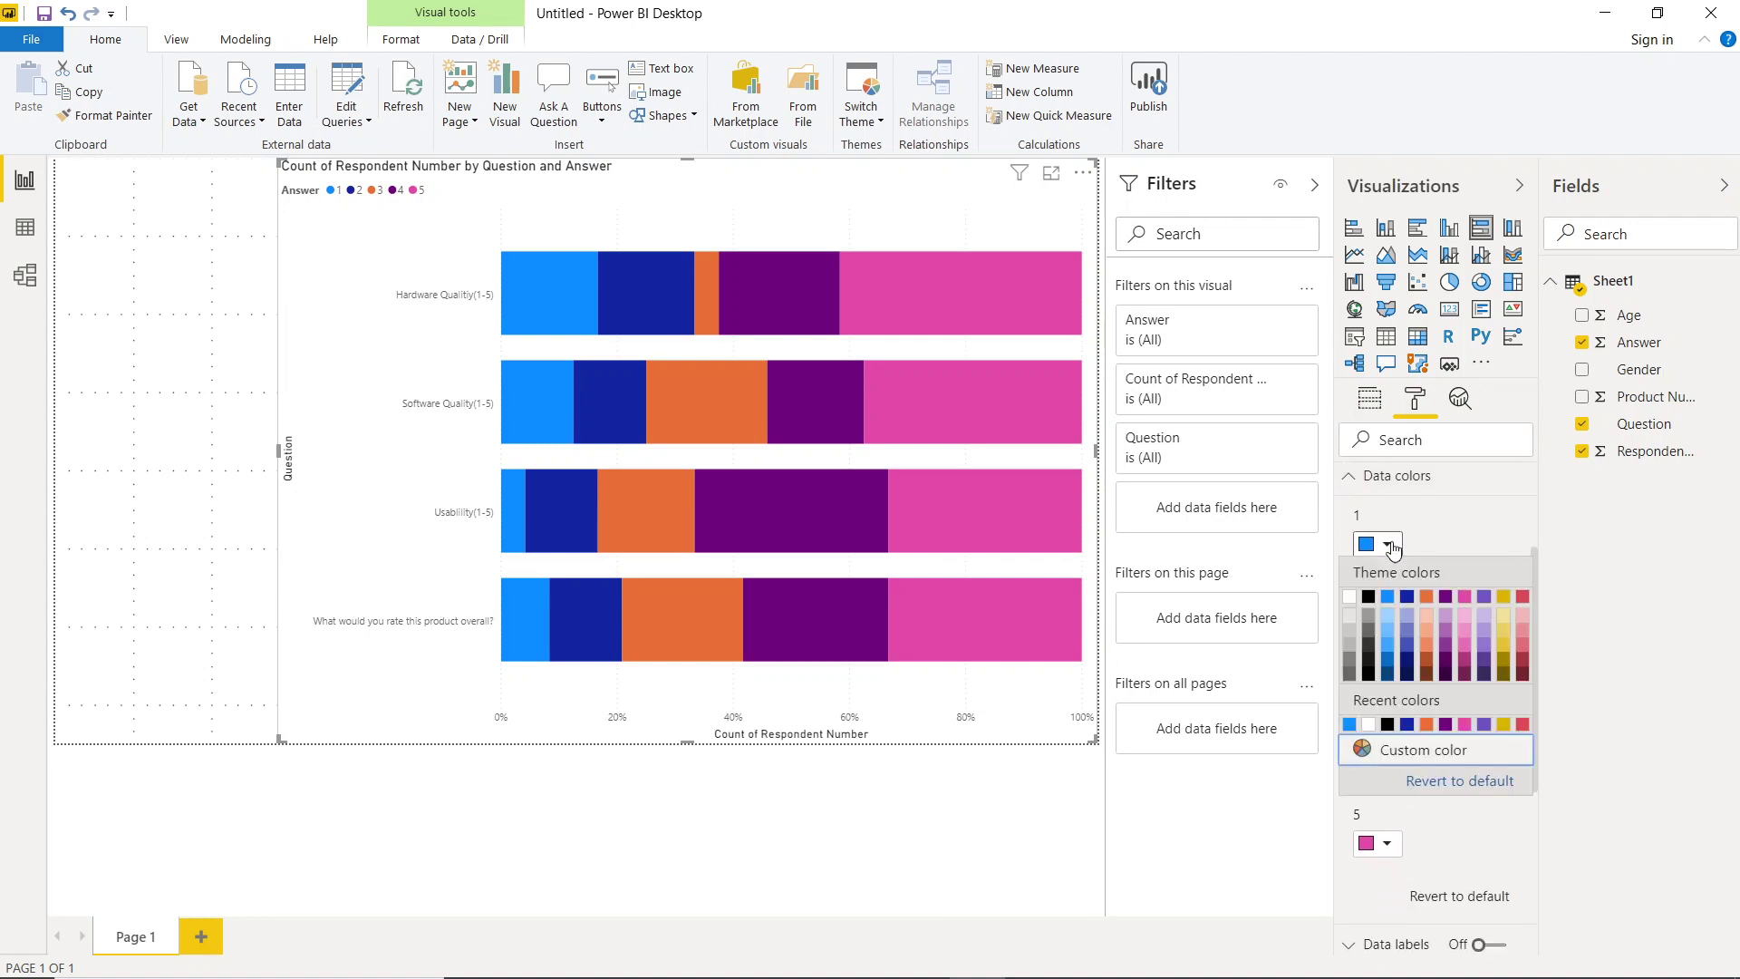
{"action": "left_click", "coordinate": [1387, 624]}
{"action": "left_click", "coordinate": [1387, 620]}
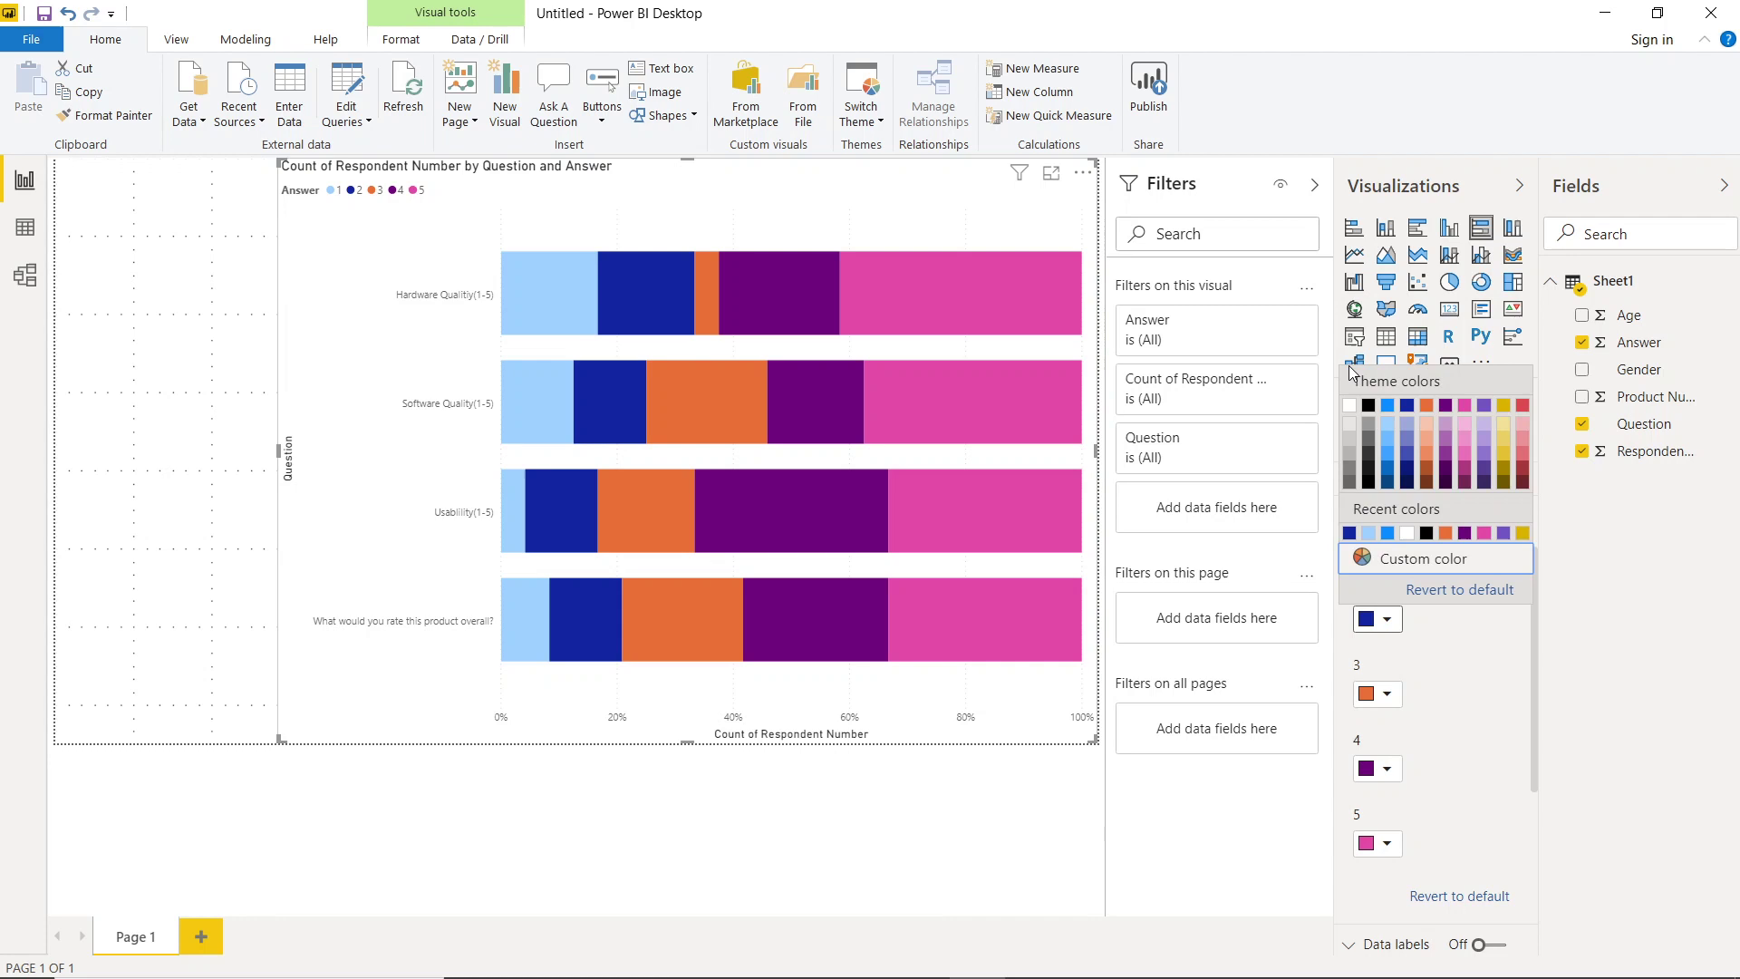
{"action": "left_click", "coordinate": [1388, 443]}
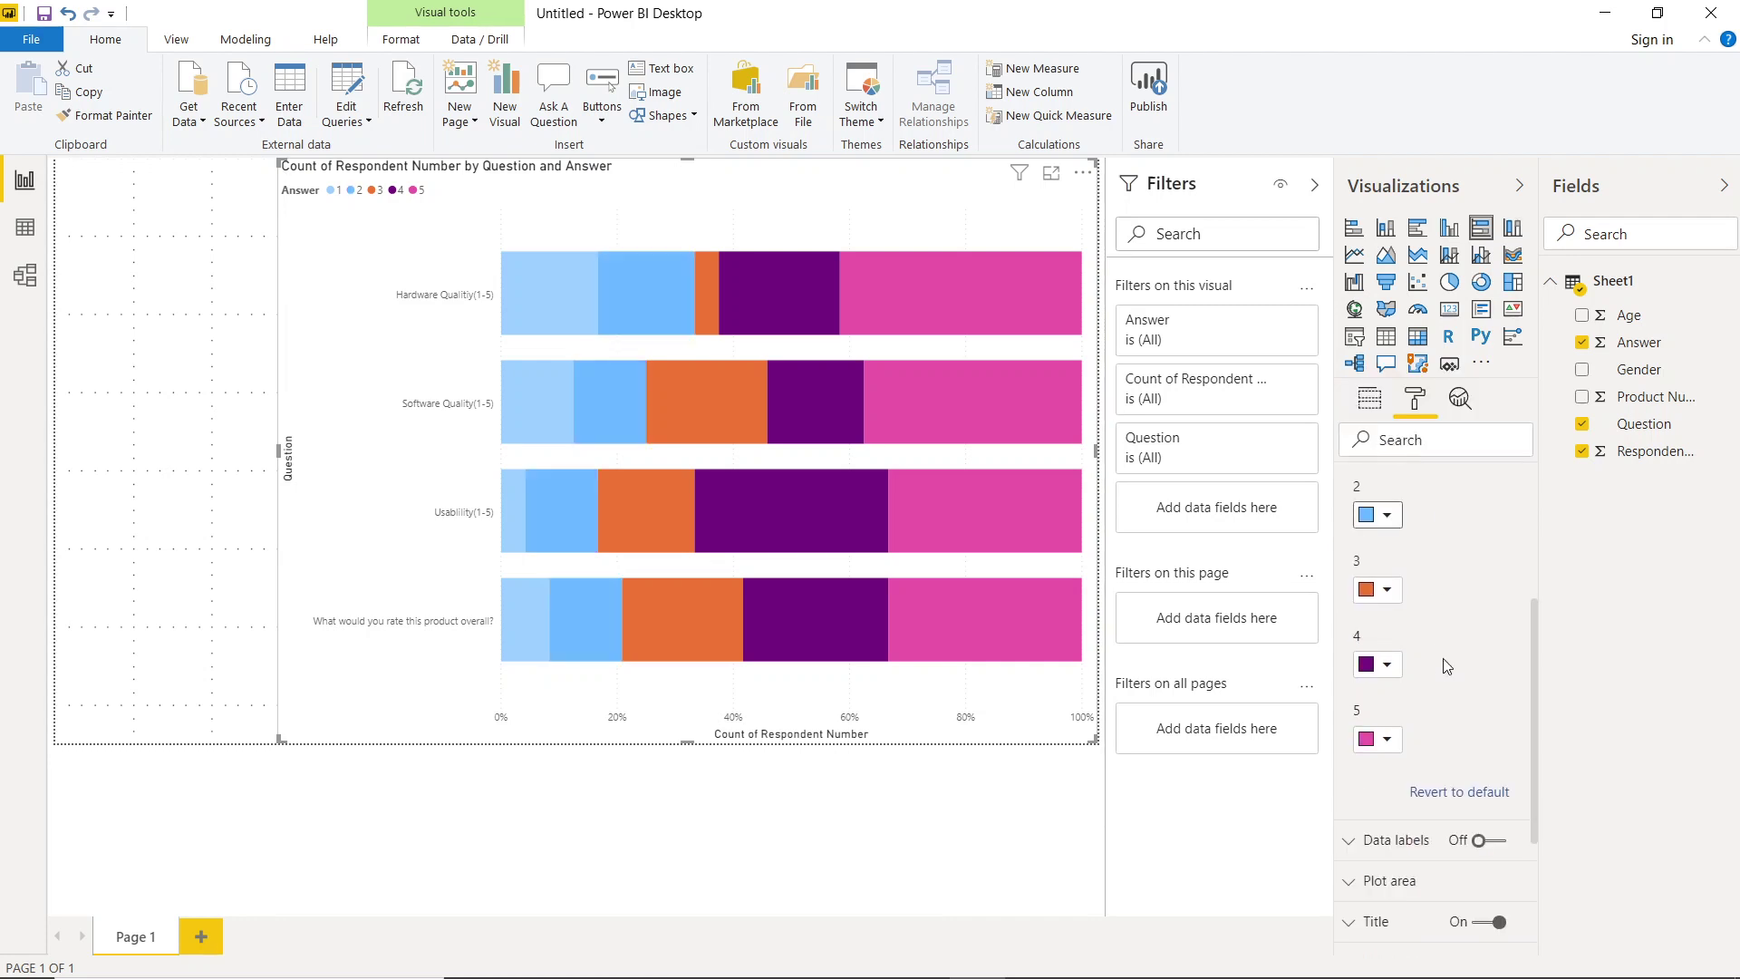
- Set answers 3, 4 and 5 to medium, dark and darkest blue
{"action": "left_click", "coordinate": [1387, 591]}
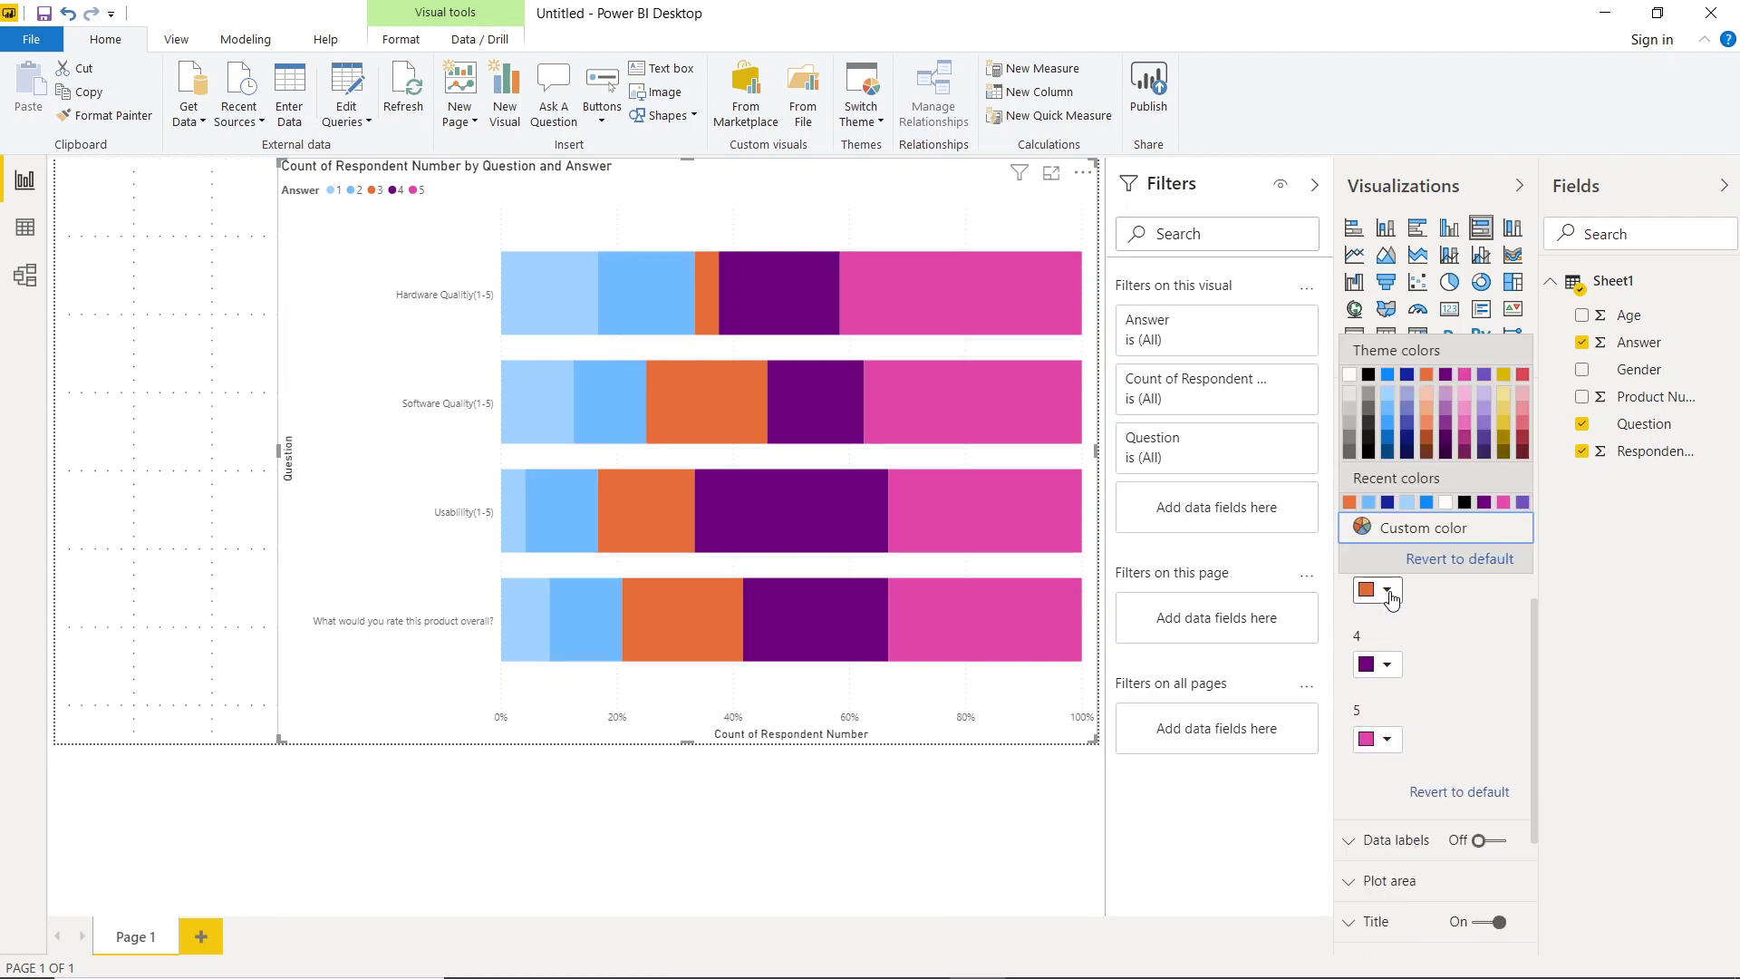
{"action": "left_click", "coordinate": [1389, 435]}
{"action": "left_click", "coordinate": [1386, 666]}
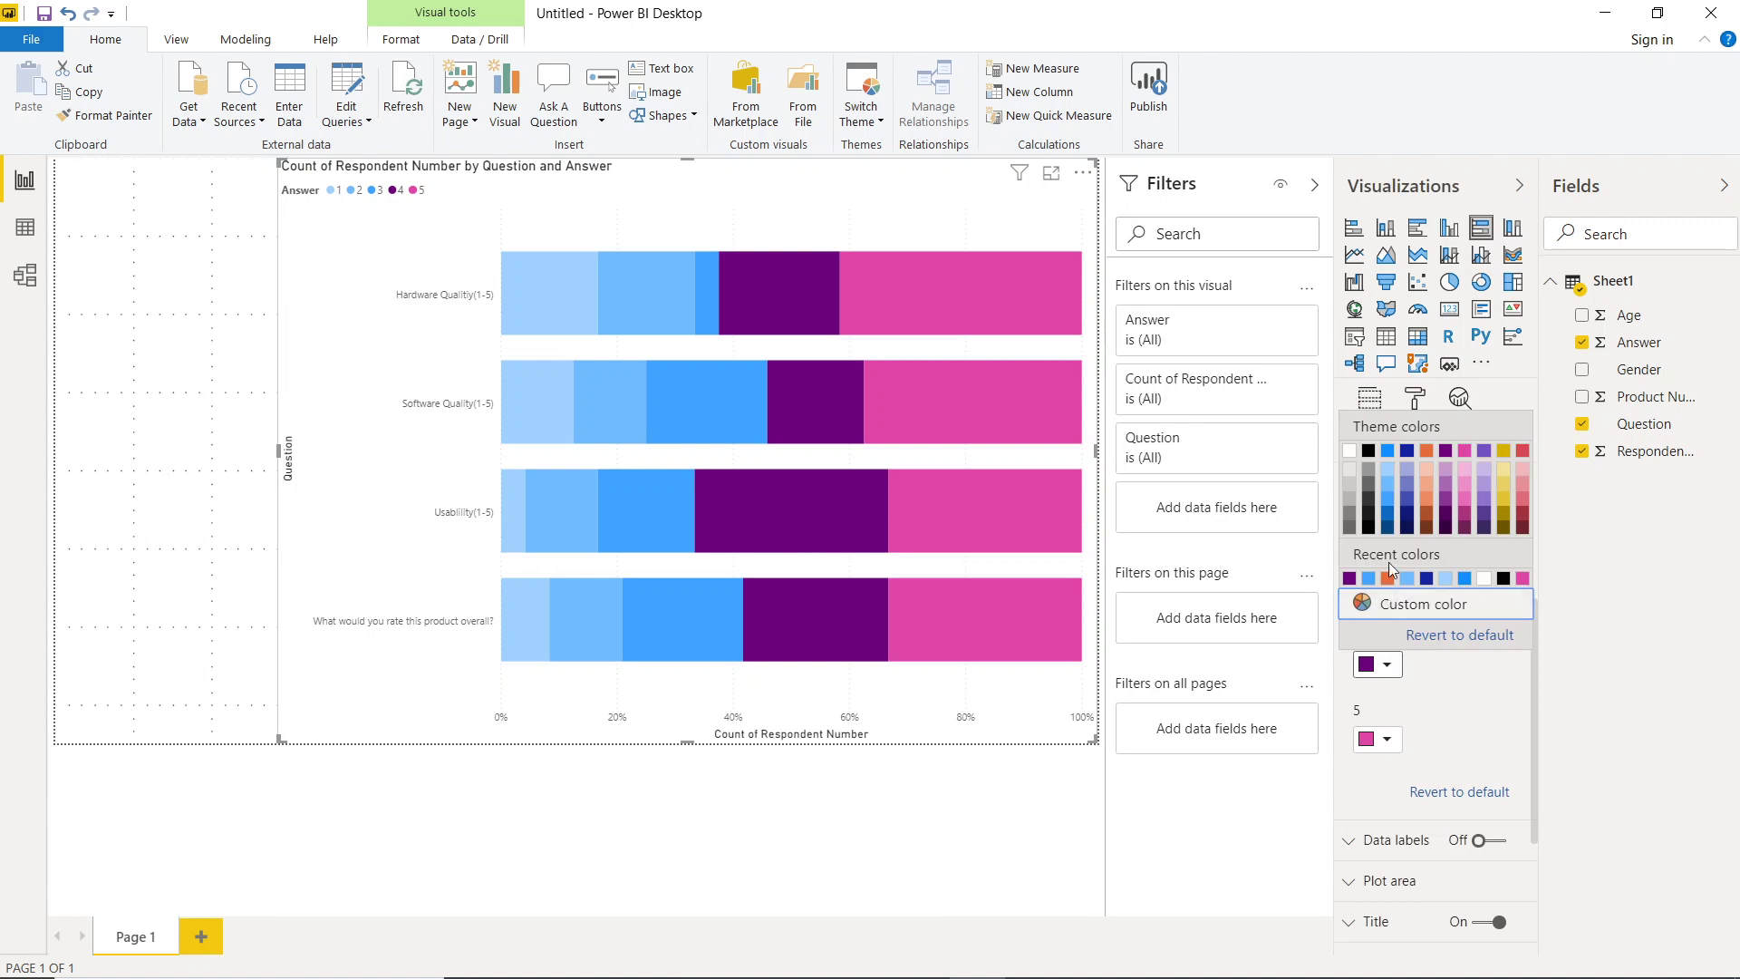
{"action": "left_click", "coordinate": [1387, 520]}
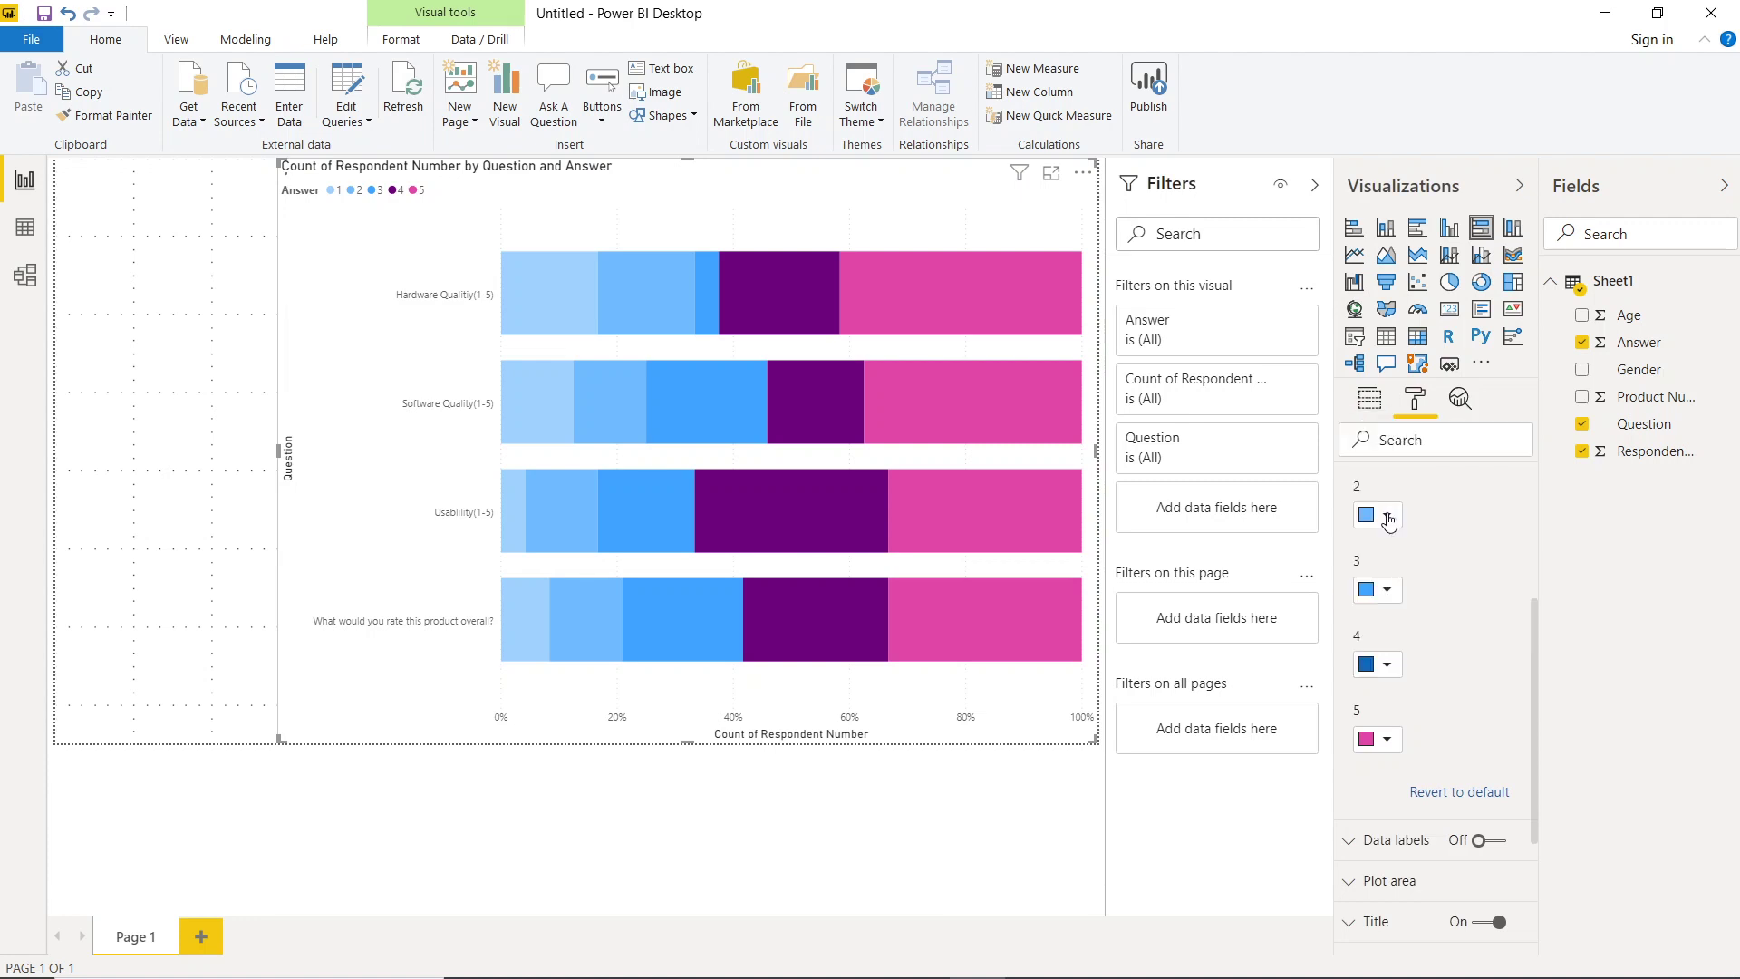
{"action": "left_click", "coordinate": [1390, 741]}
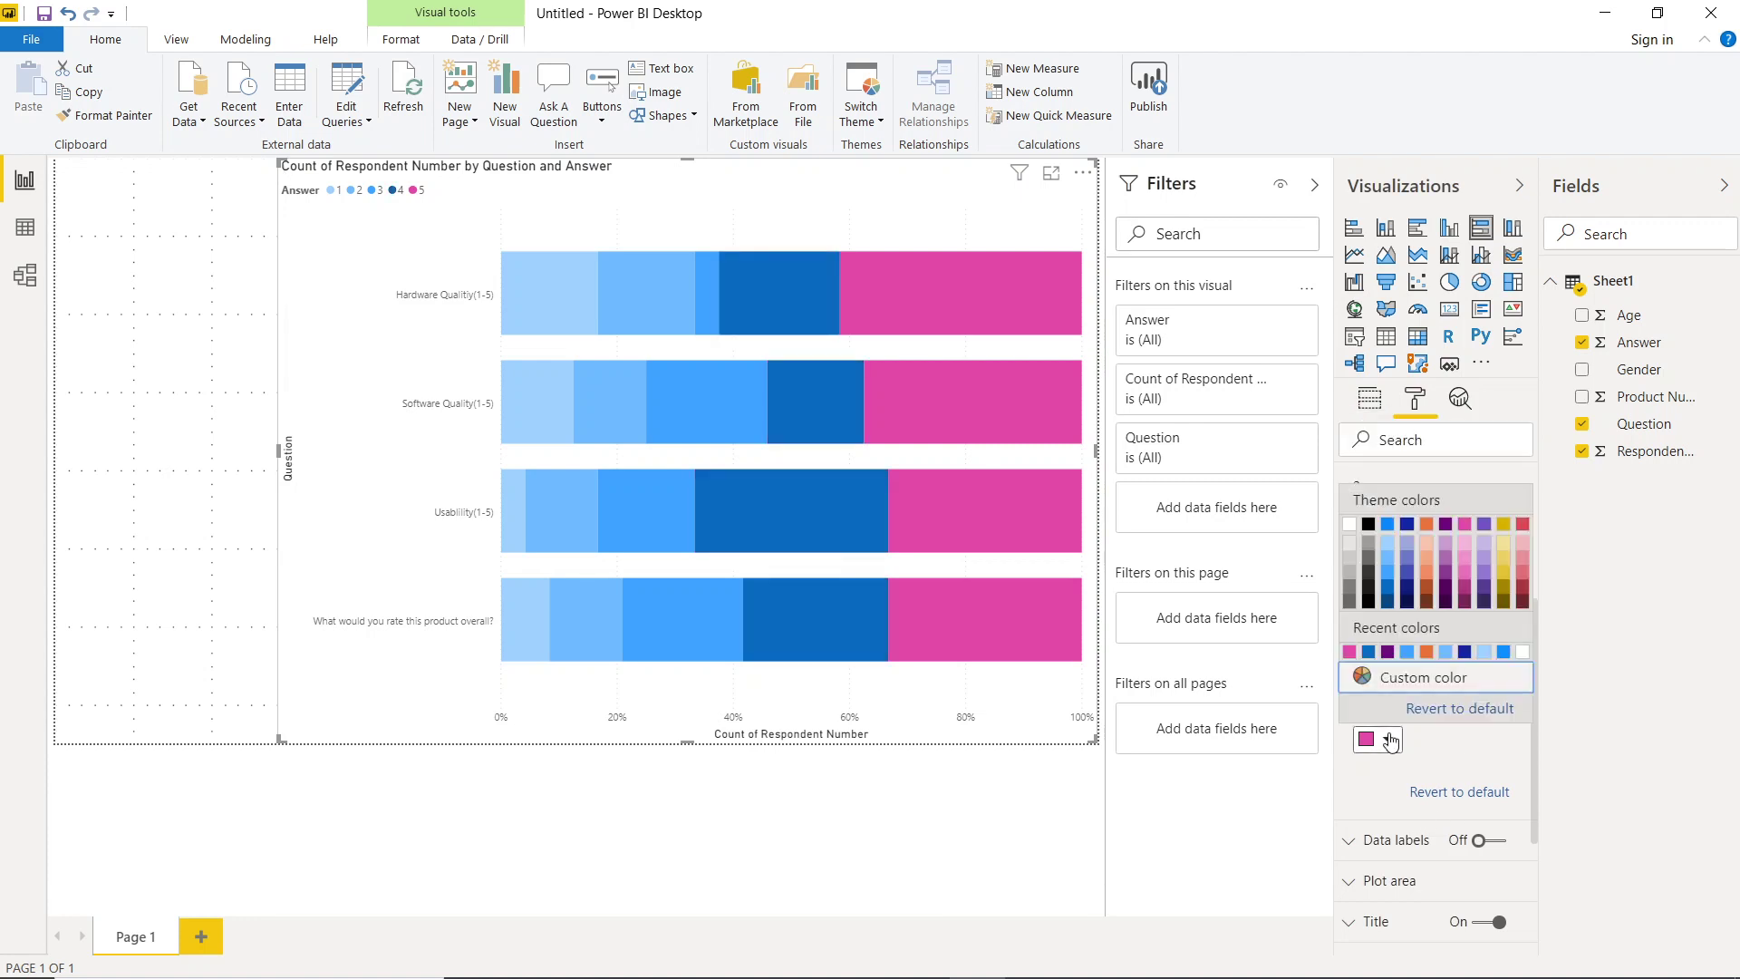
{"action": "left_click", "coordinate": [1389, 600]}
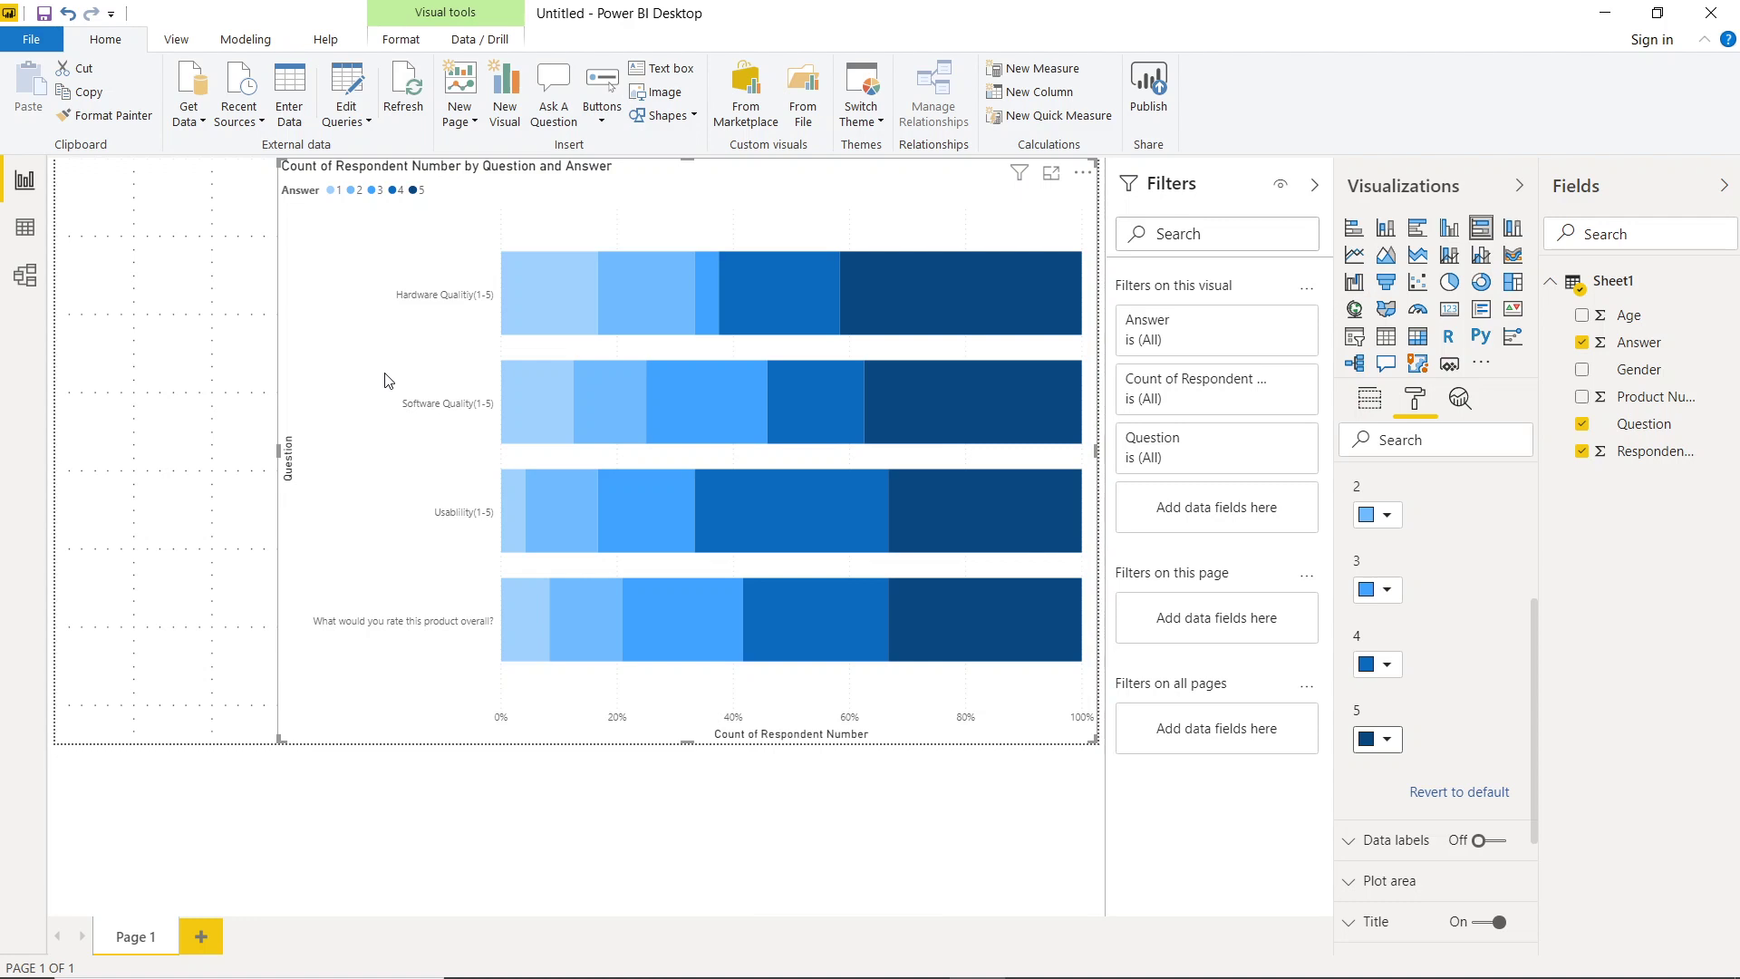
- Add a 'Survey Results' text box at font size 32, shrunk to a narrow upper-left strip
{"action": "left_click", "coordinate": [185, 311]}
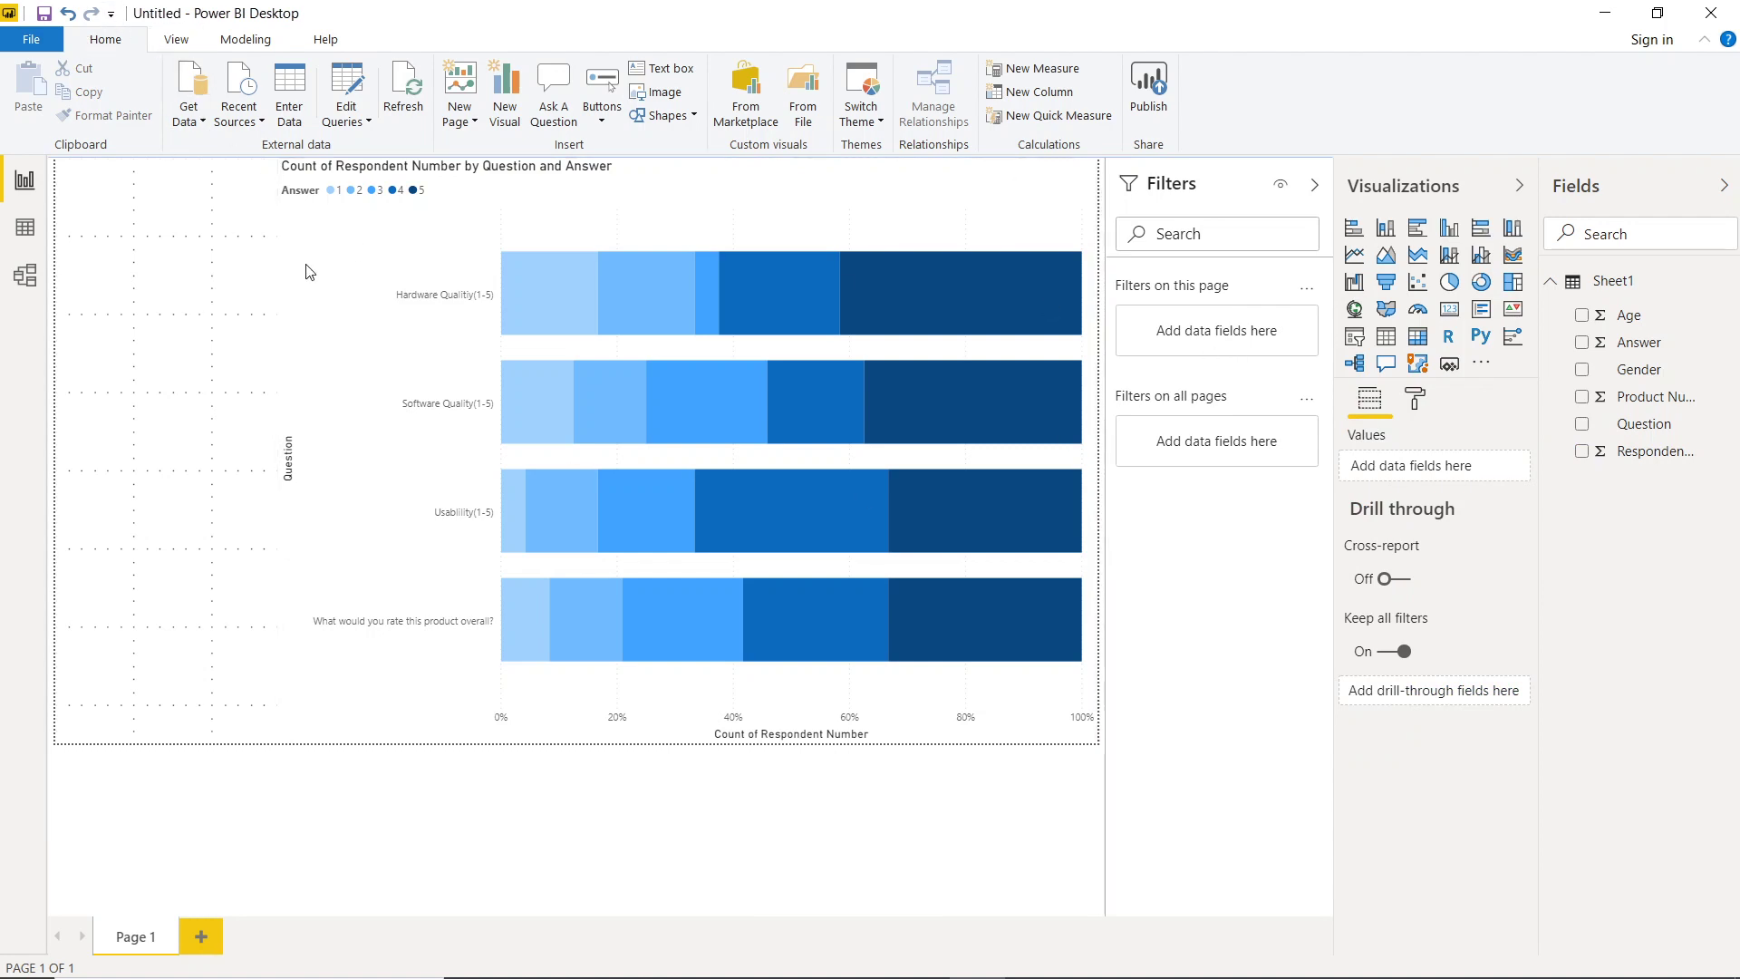
{"action": "left_click", "coordinate": [637, 76]}
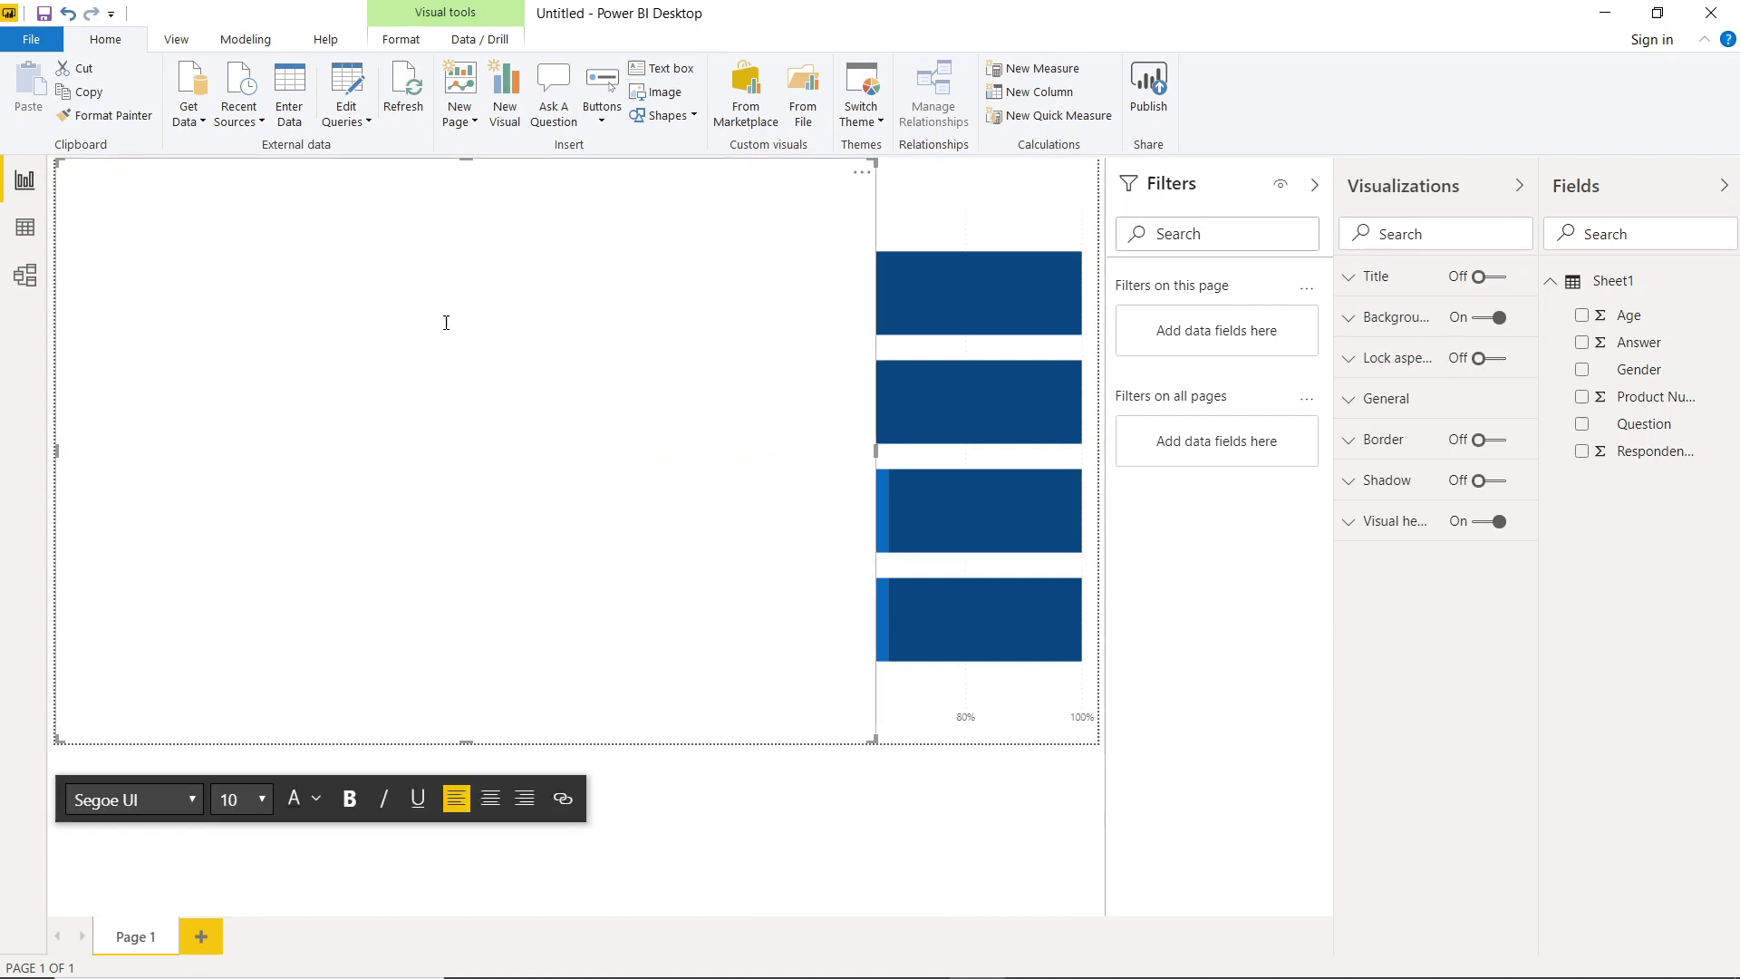
{"action": "type", "text": "Survay Results"}
{"action": "left_click_drag", "start_coordinate": [163, 172], "coordinate": [57, 170]}
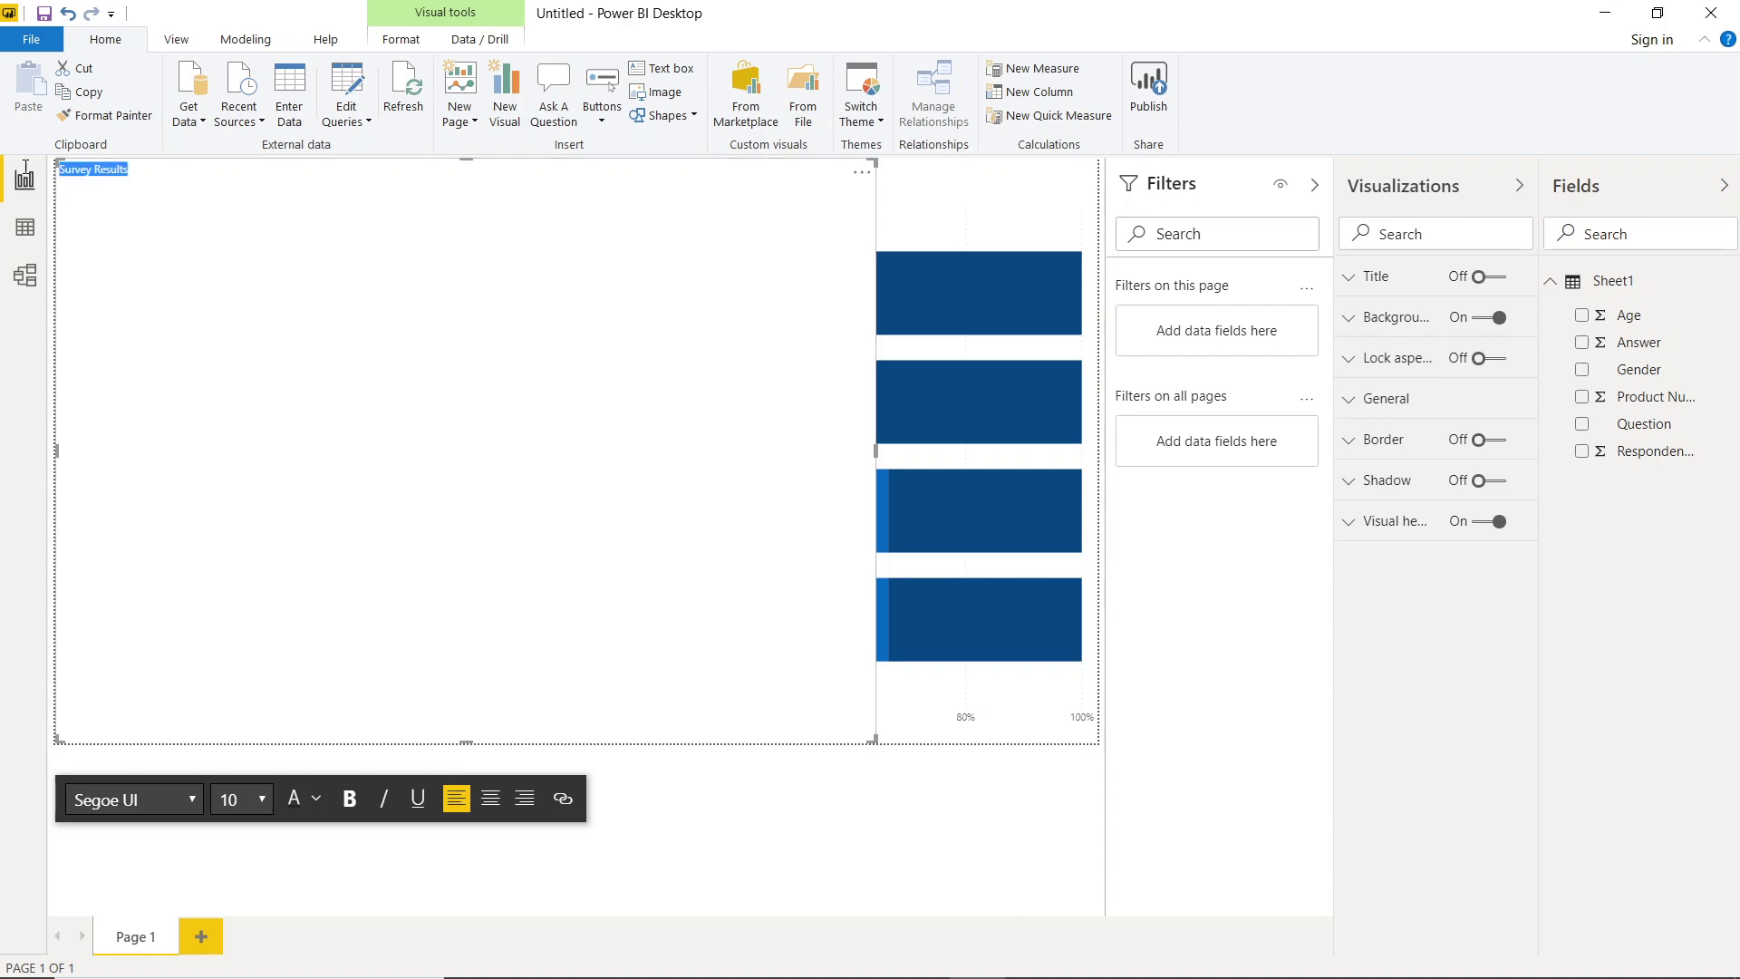
{"action": "left_click", "coordinate": [260, 799]}
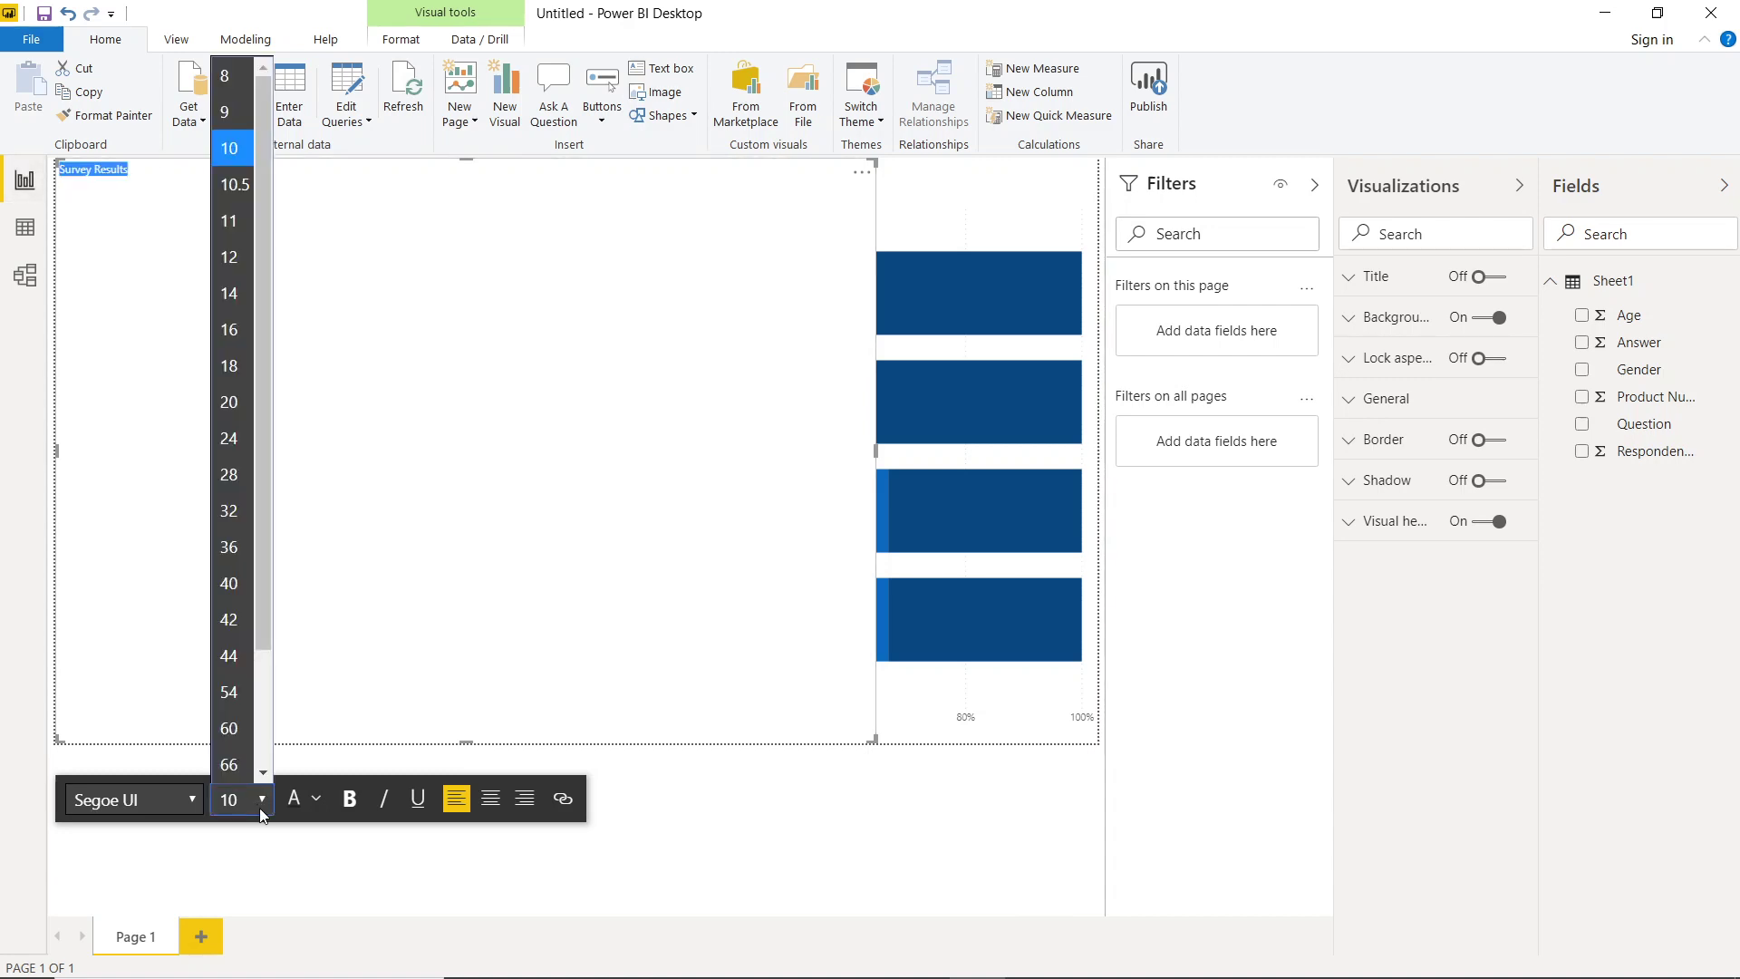
{"action": "left_click", "coordinate": [231, 513]}
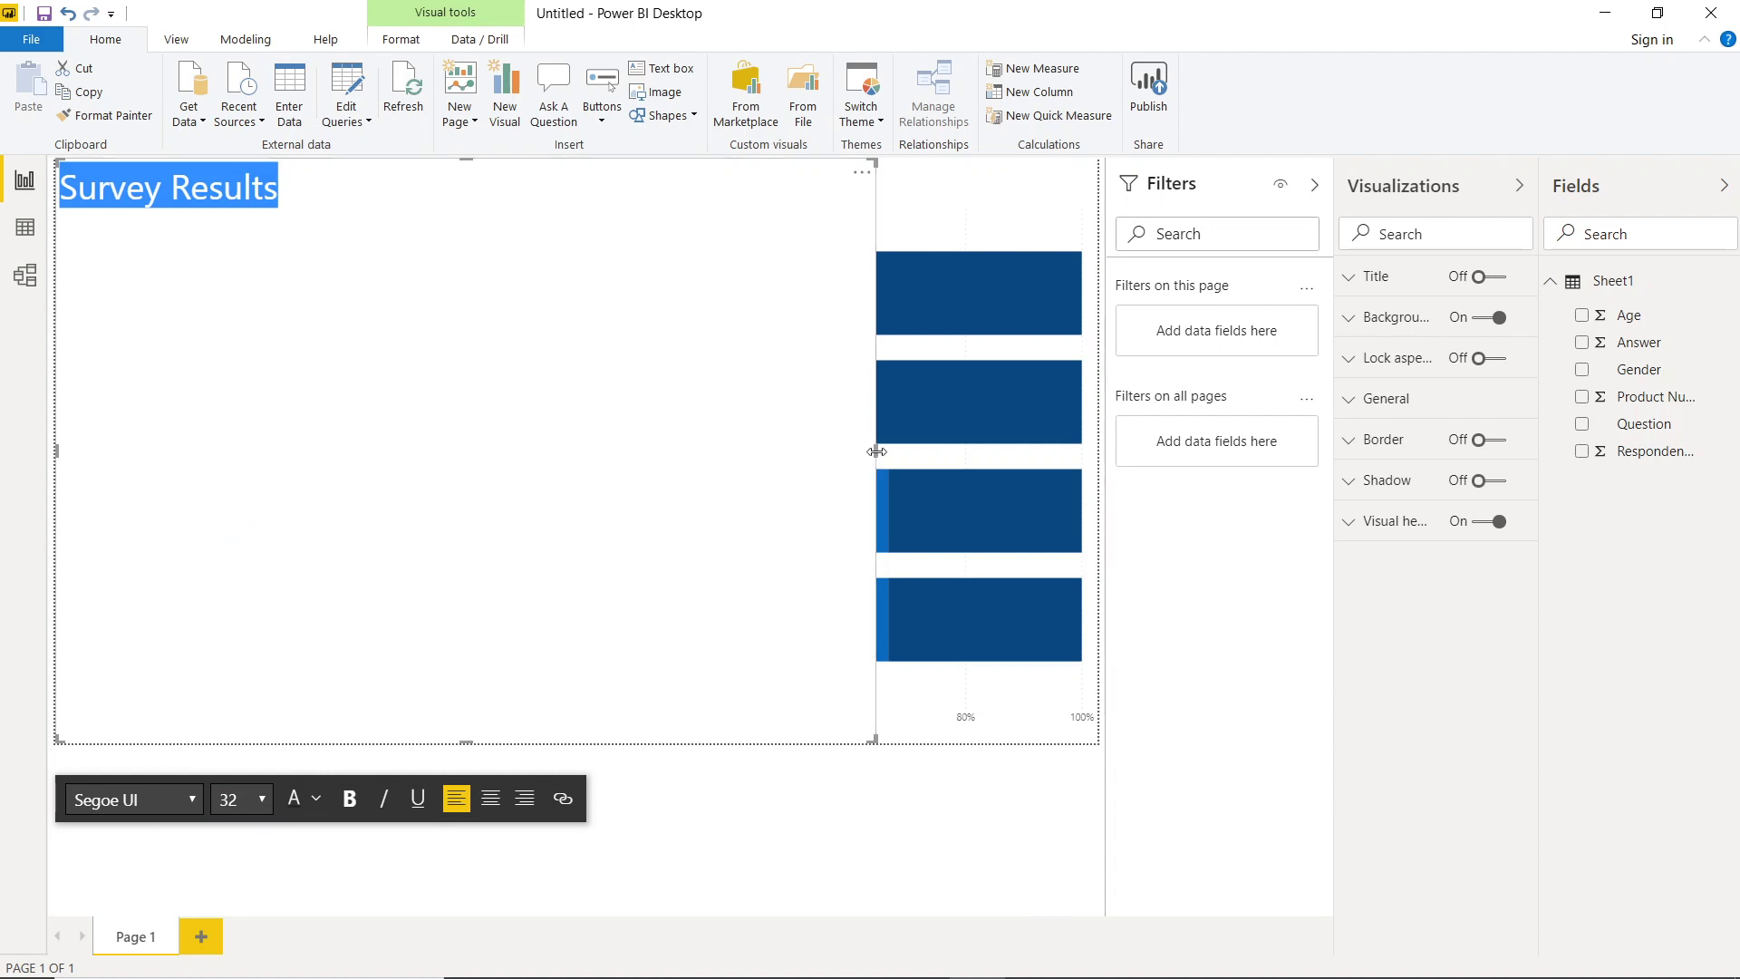
{"action": "left_click_drag", "start_coordinate": [875, 390], "coordinate": [280, 390]}
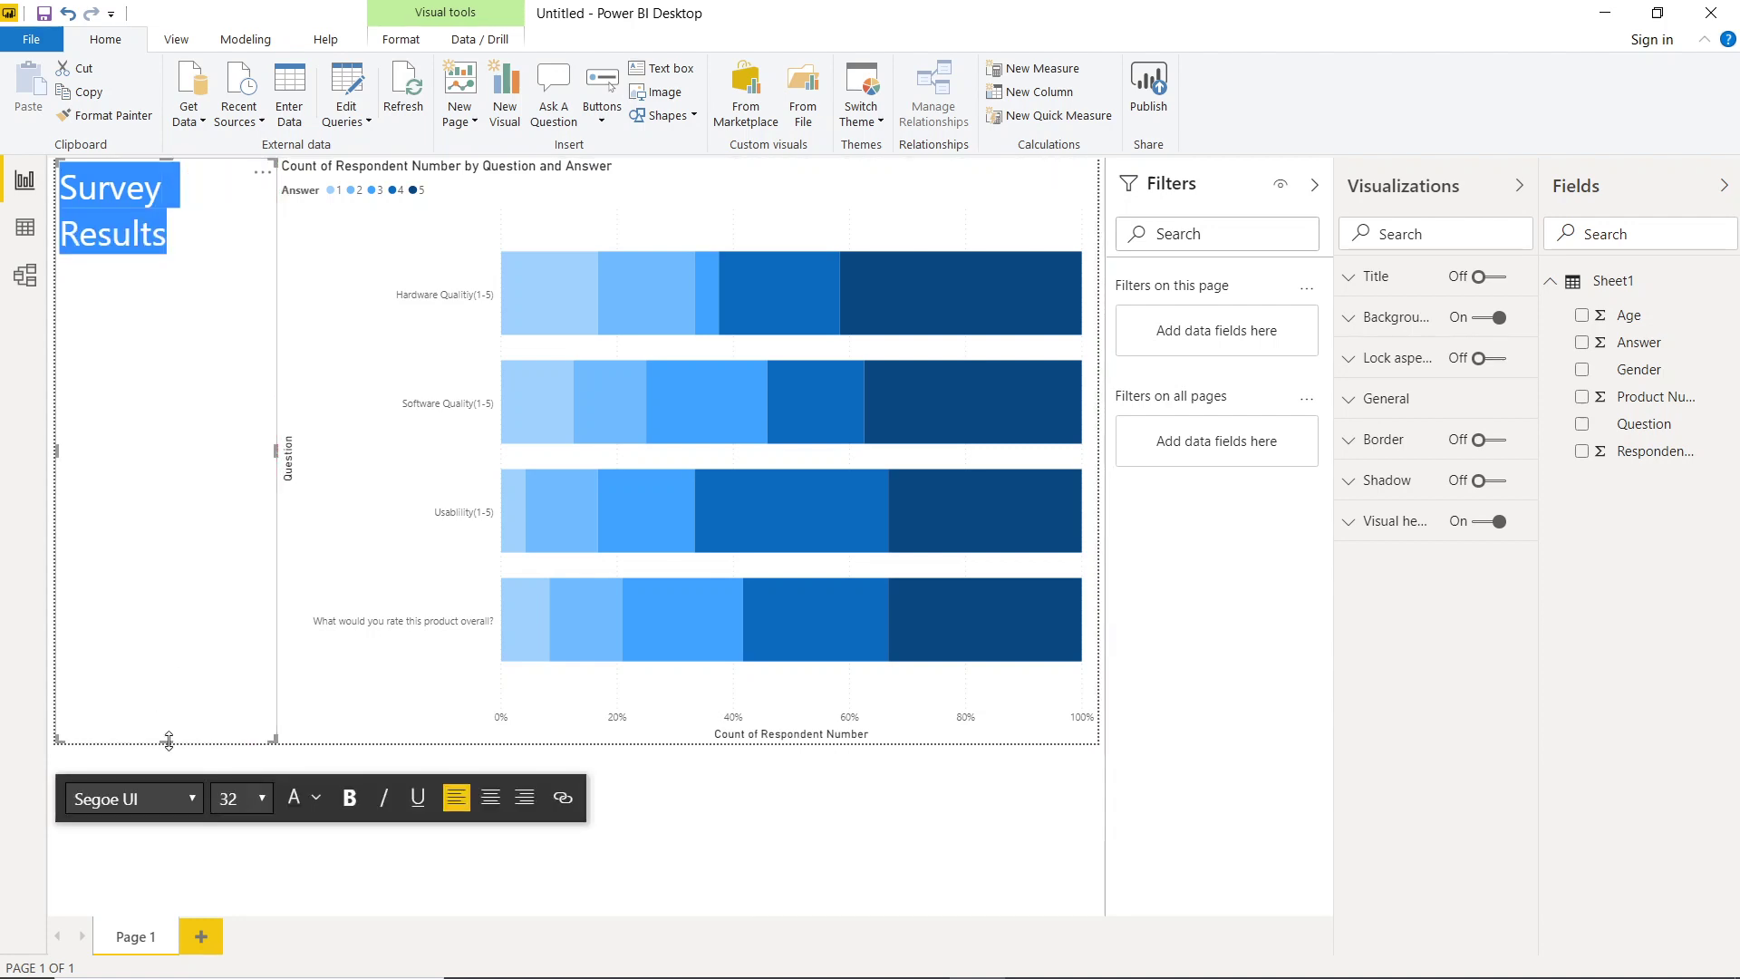
{"action": "left_click_drag", "start_coordinate": [170, 733], "coordinate": [174, 462]}
- Add a Gender slicer and toggle between Male and Female, ending filtered to Female
{"action": "left_click", "coordinate": [87, 704]}
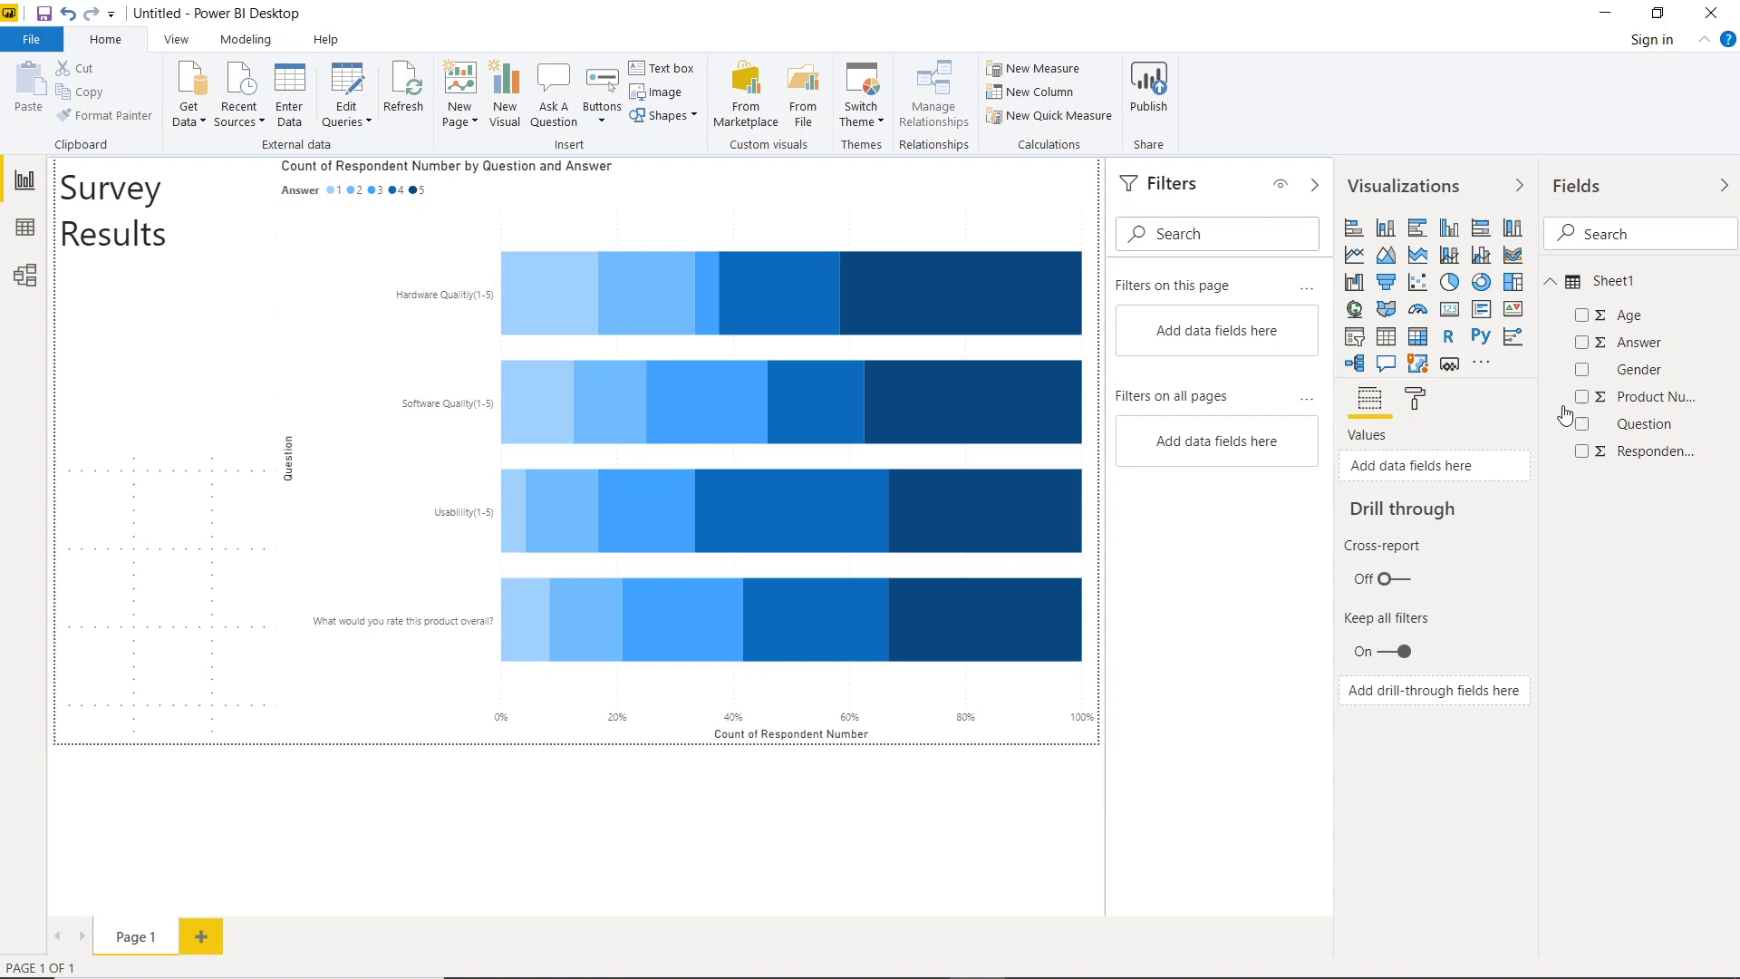
{"action": "left_click", "coordinate": [1354, 336]}
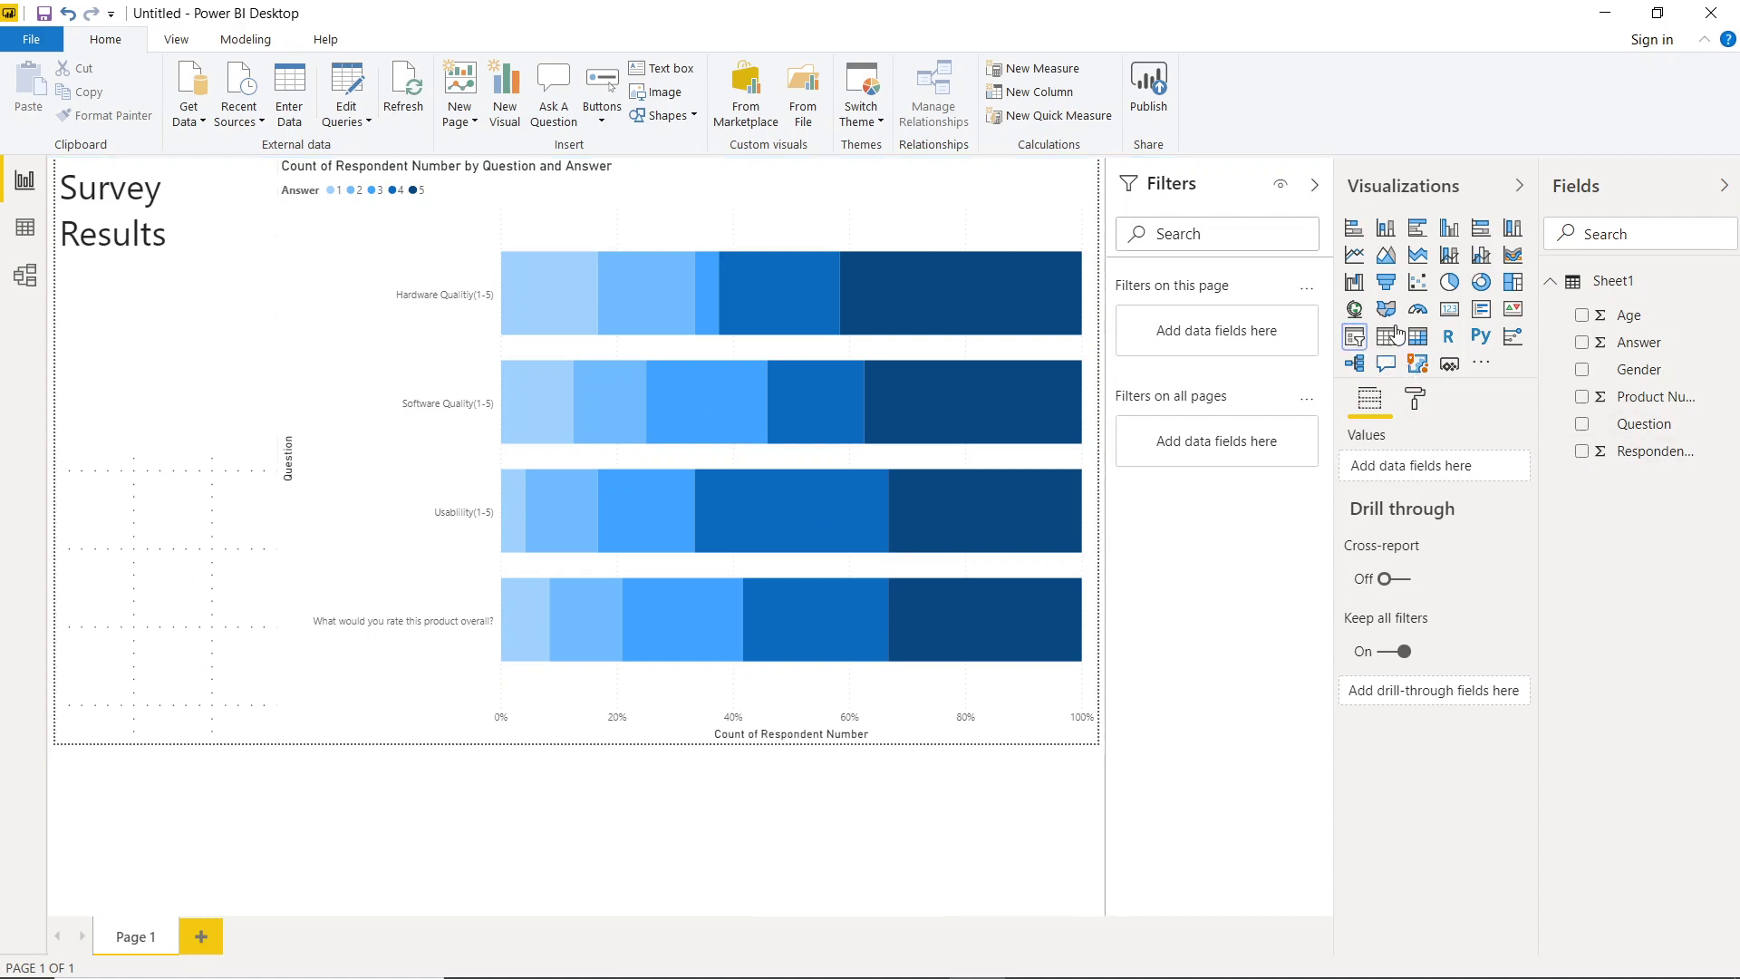
{"action": "left_click", "coordinate": [1354, 337]}
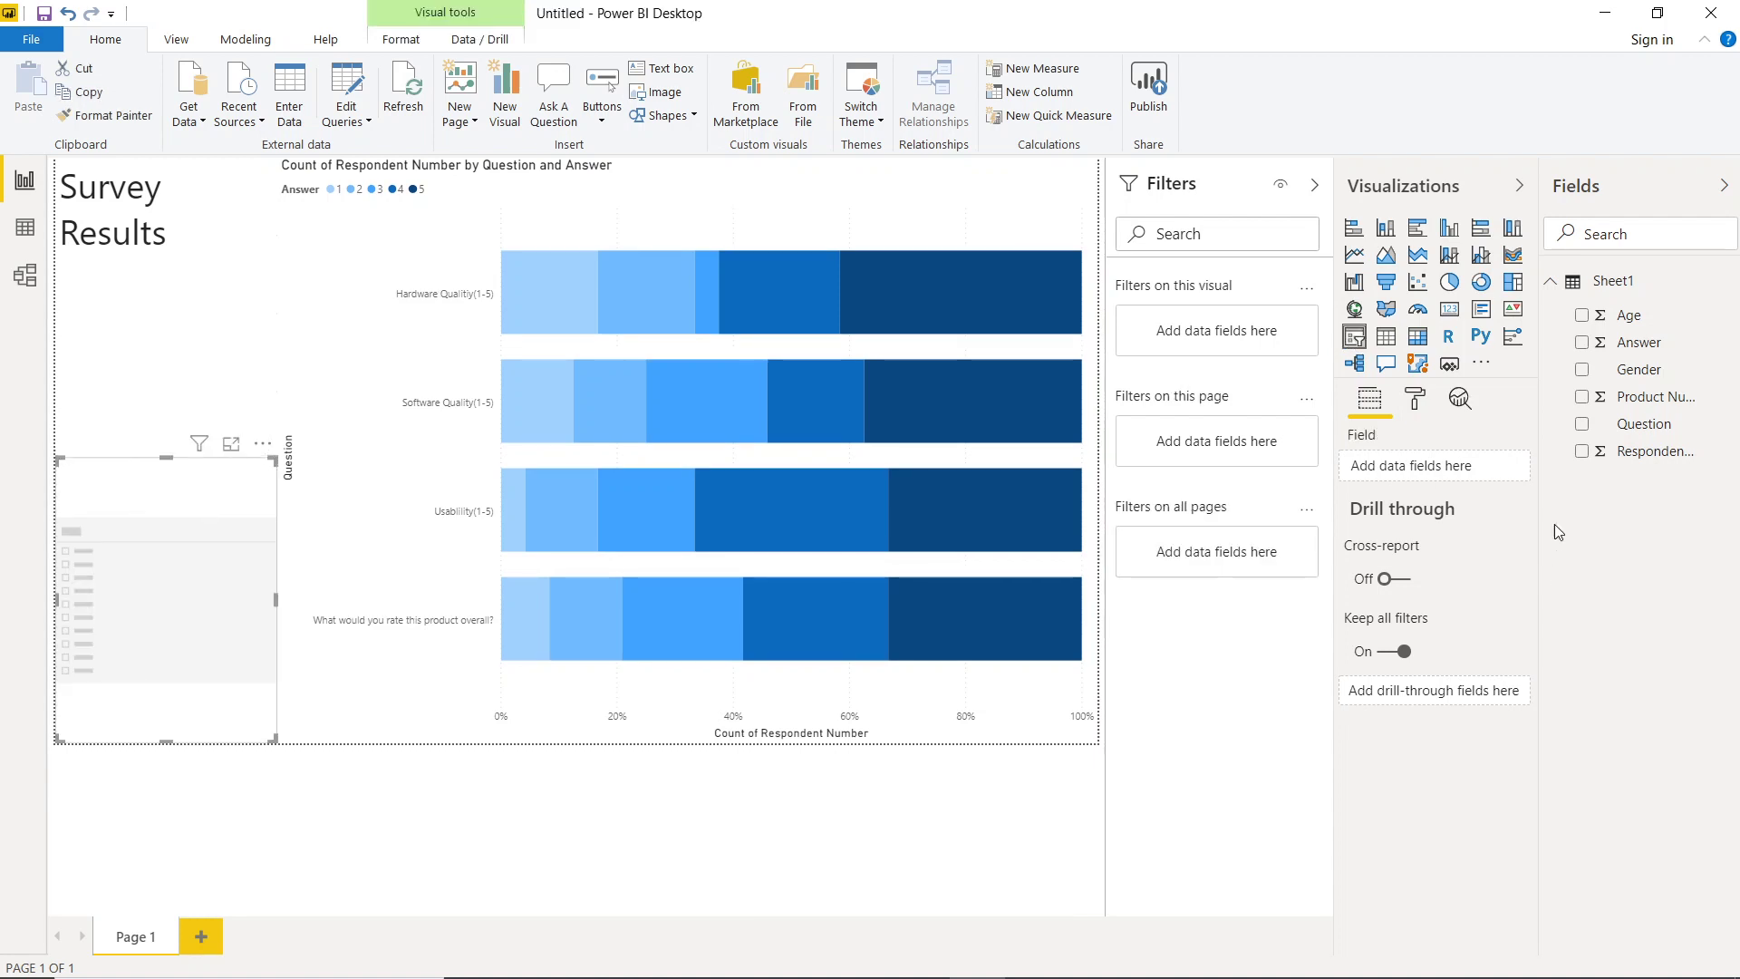
{"action": "left_click", "coordinate": [1582, 371]}
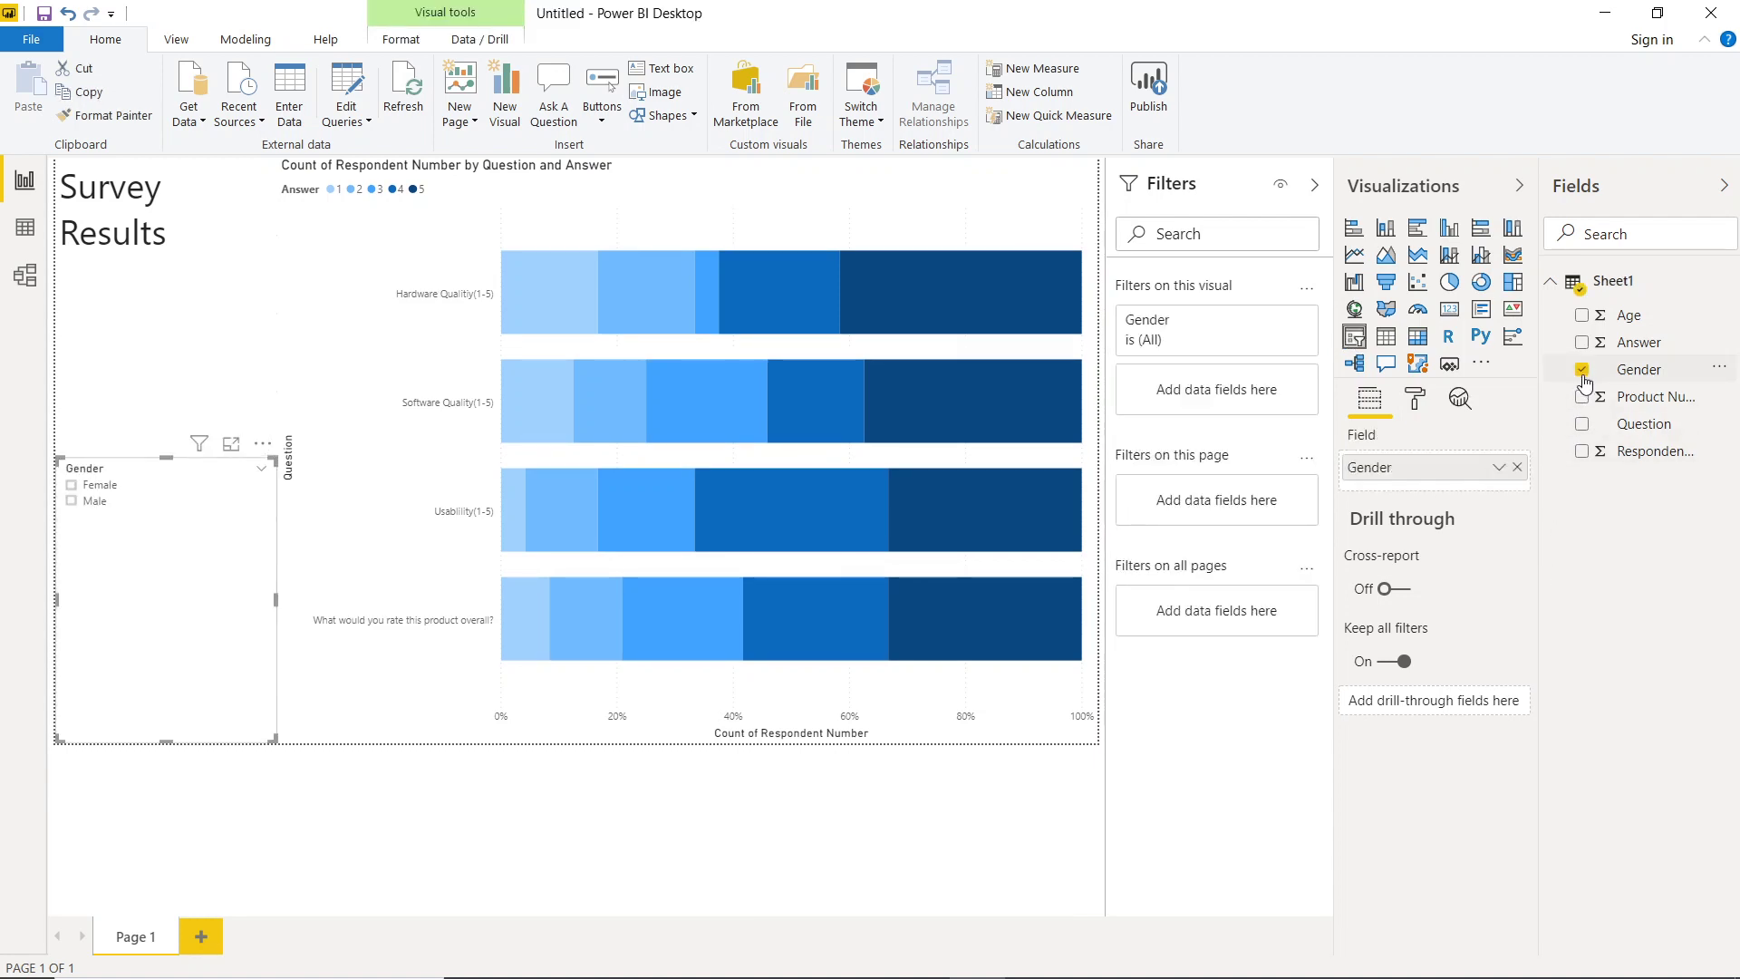
{"action": "left_click", "coordinate": [71, 503]}
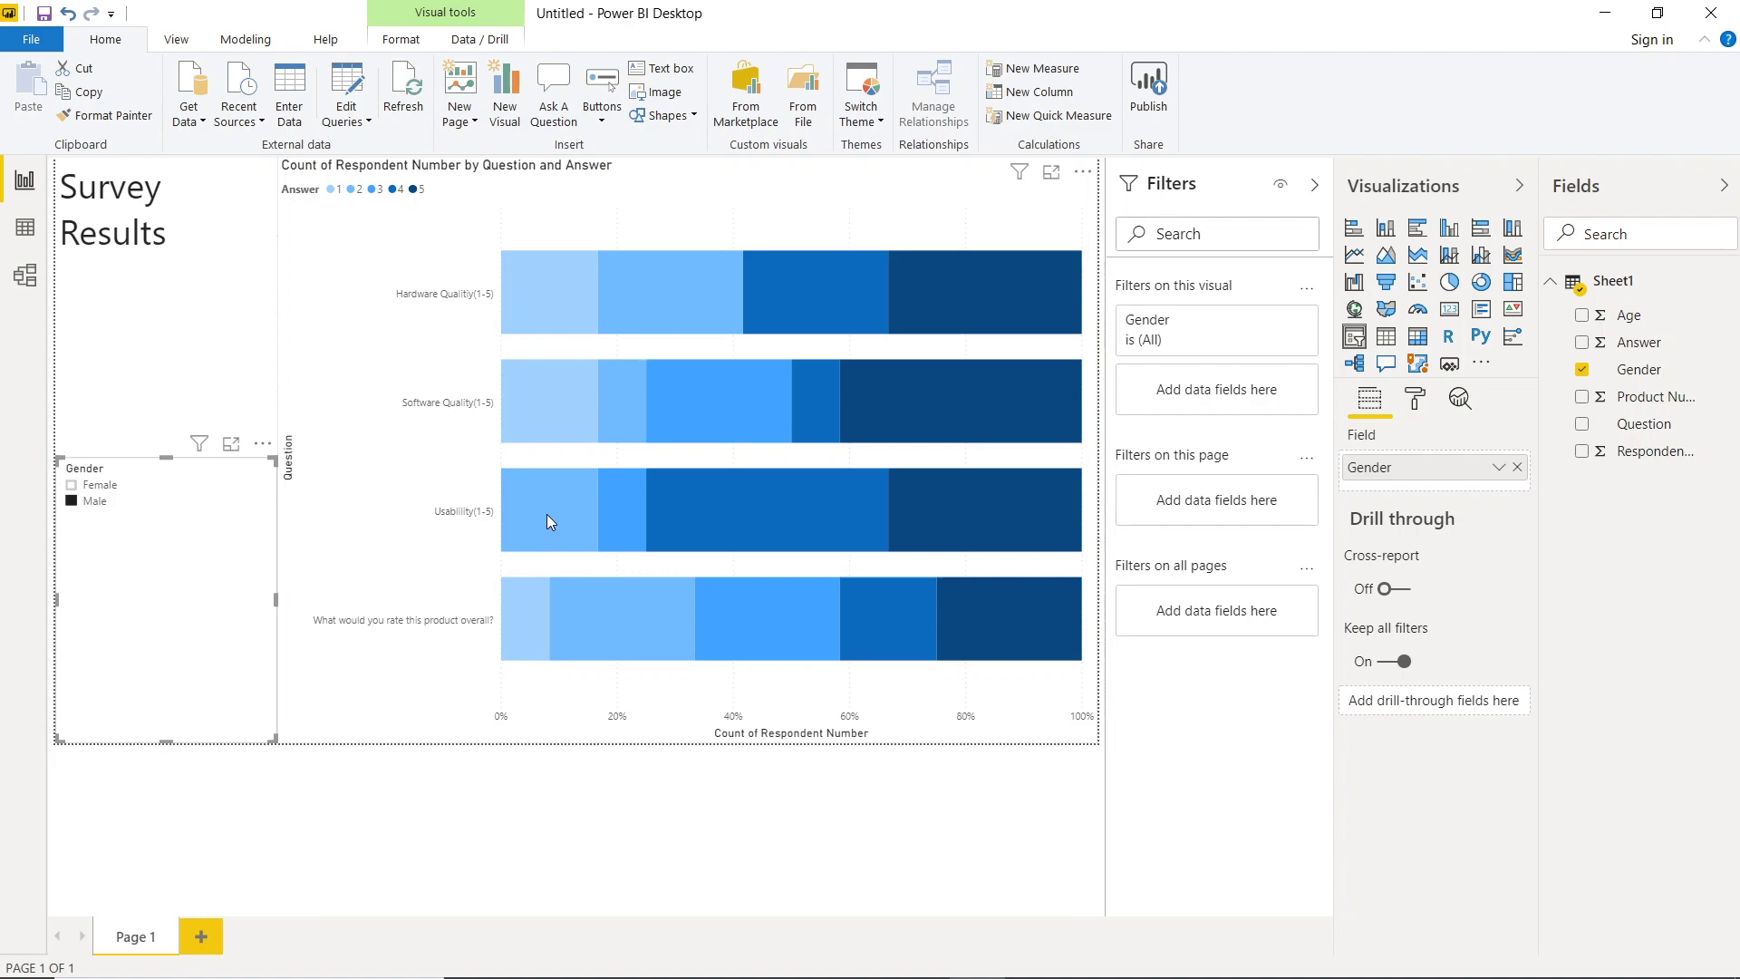
{"action": "left_click", "coordinate": [71, 487]}
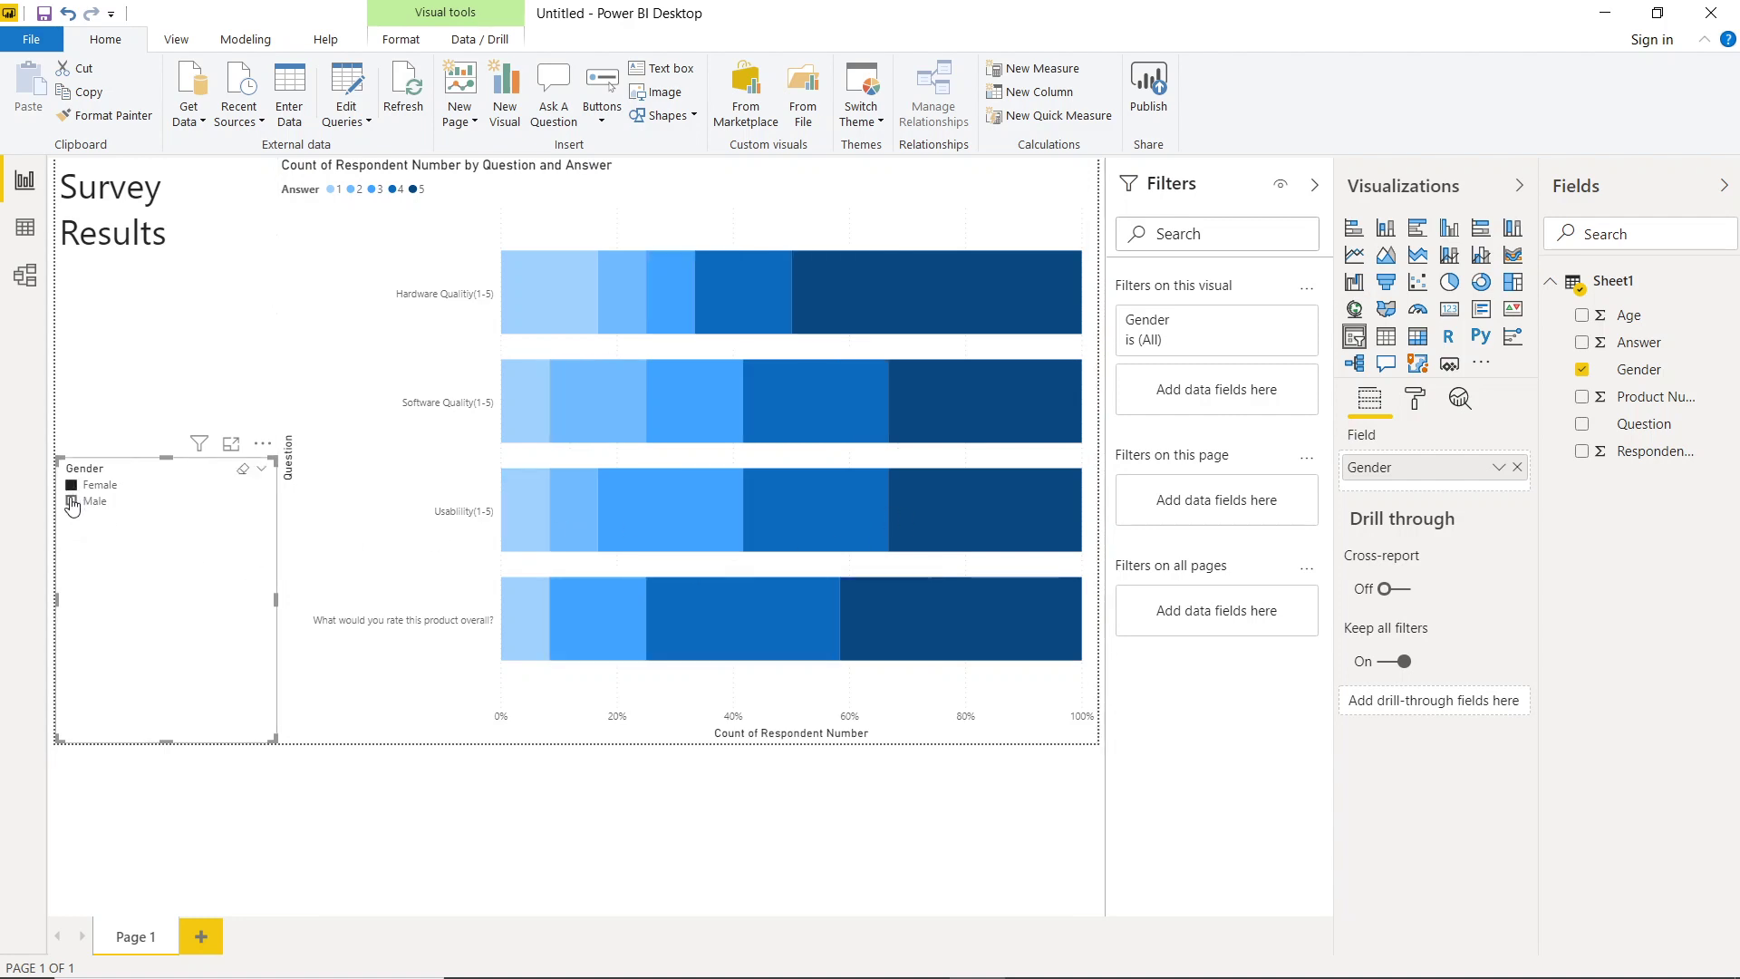
{"action": "left_click", "coordinate": [72, 501]}
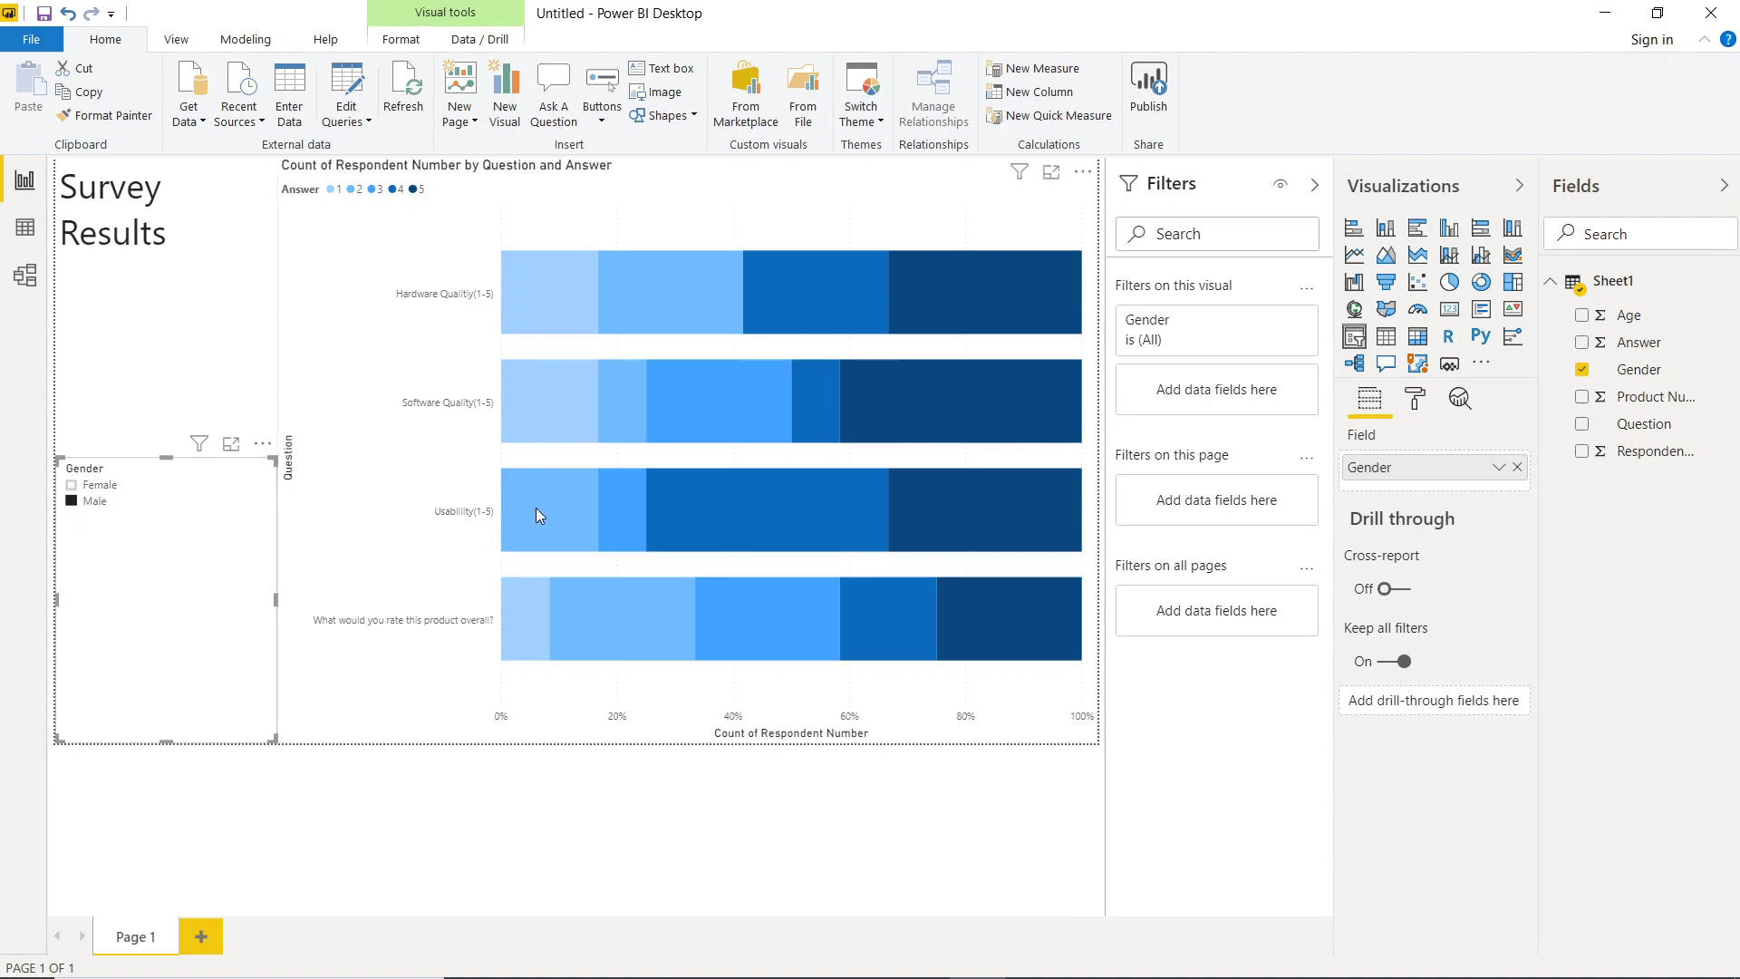
{"action": "mouse_move", "coordinate": [560, 497]}
{"action": "left_click", "coordinate": [73, 485]}
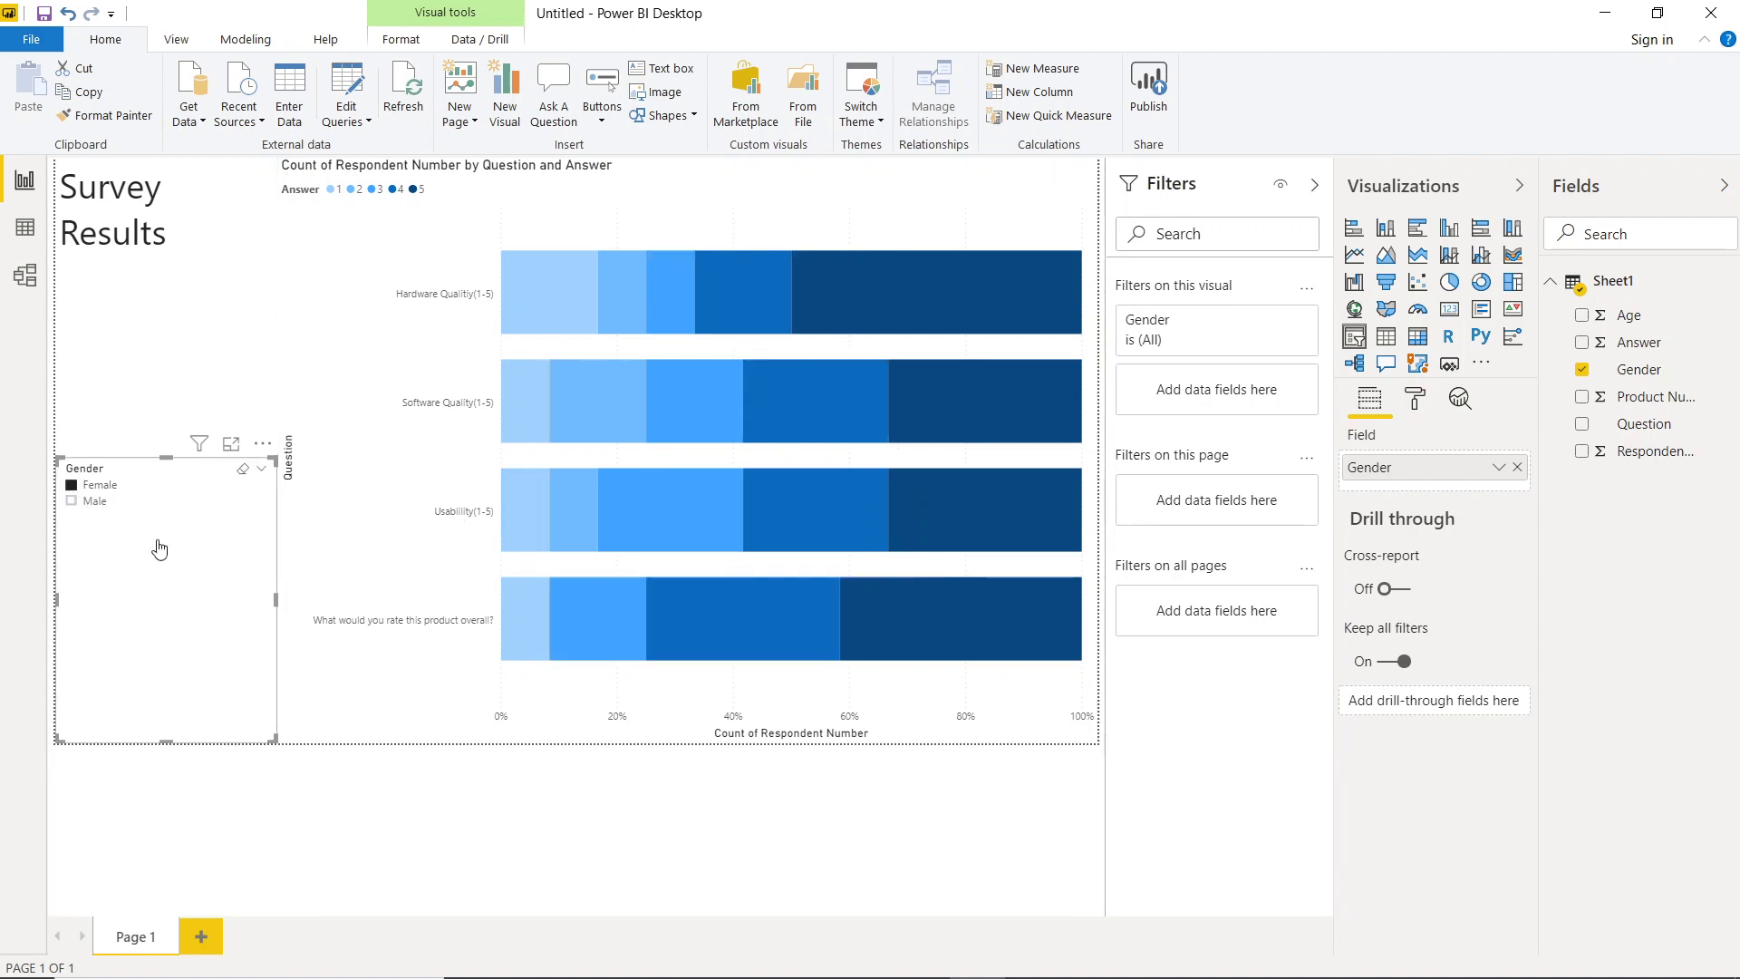